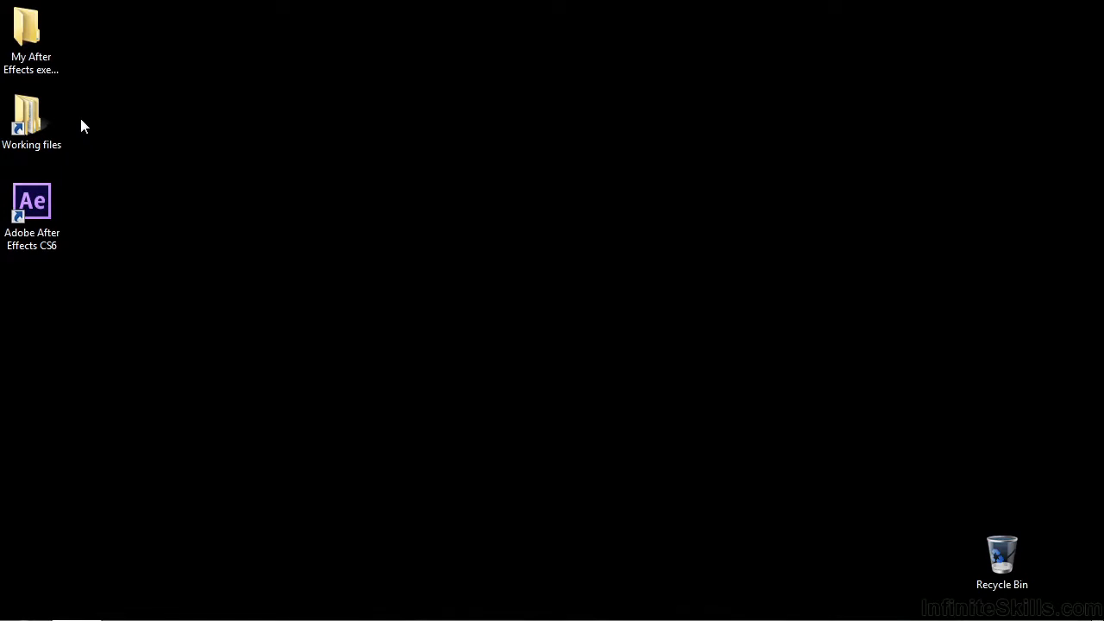
# Open the project 1605-clone-tracker.aep from the After Effects projects folder in Working files
pyautogui.doubleClick(31, 119)
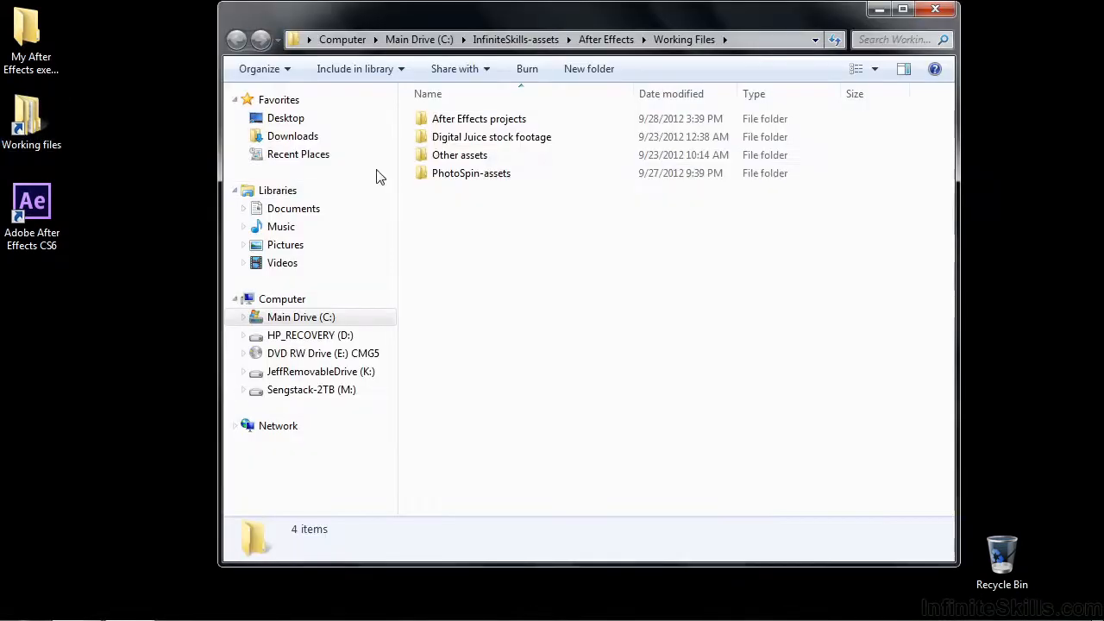
pyautogui.doubleClick(468, 117)
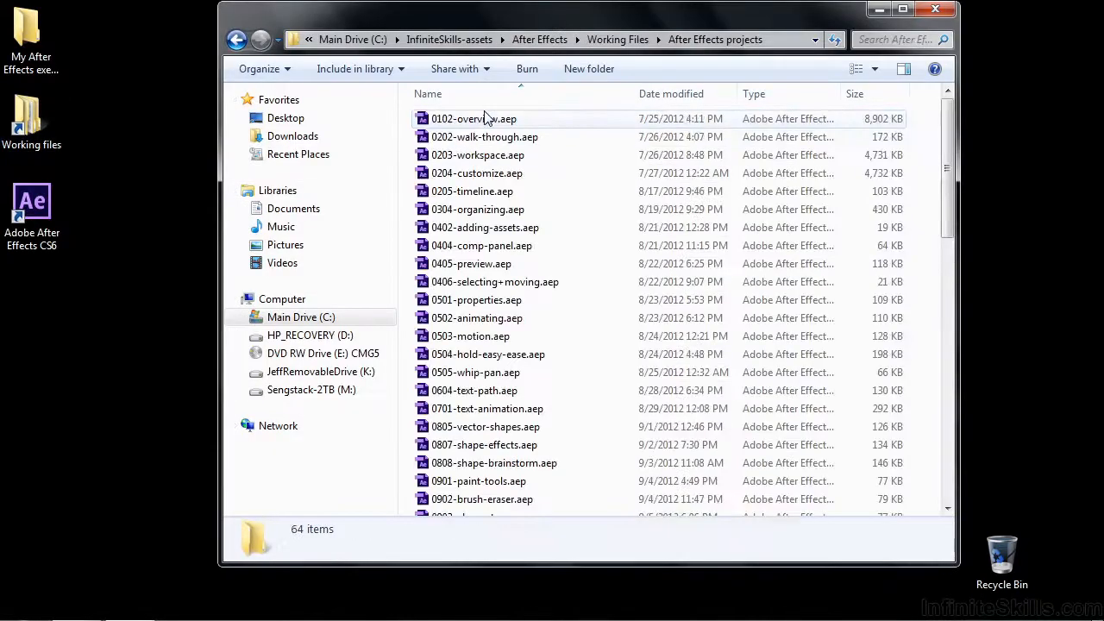
pyautogui.scroll(-14, 490, 121)
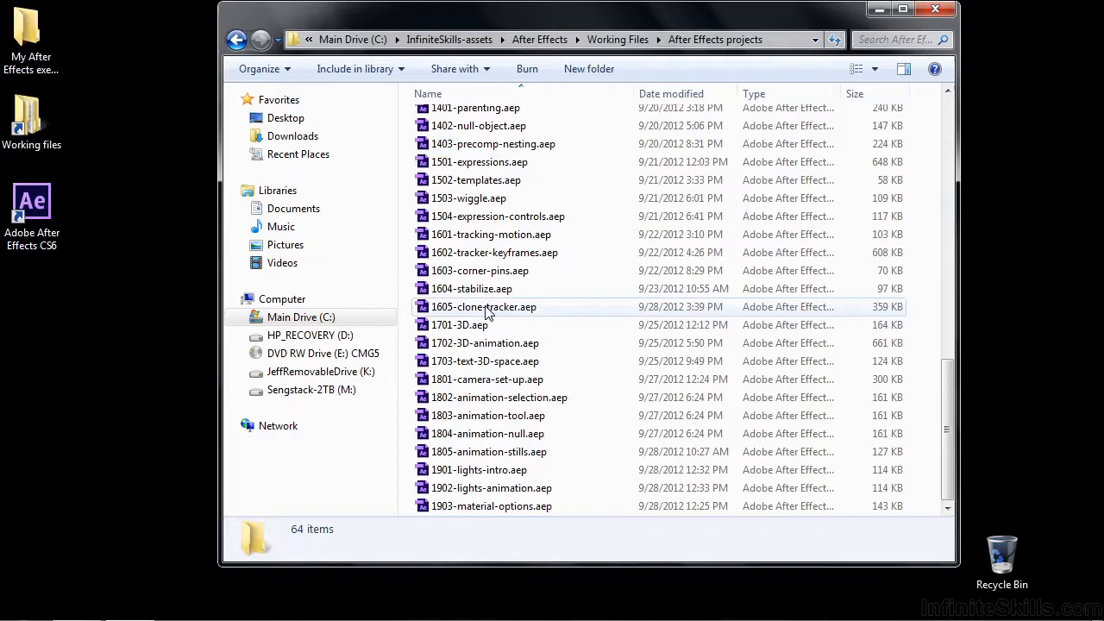
pyautogui.doubleClick(485, 307)
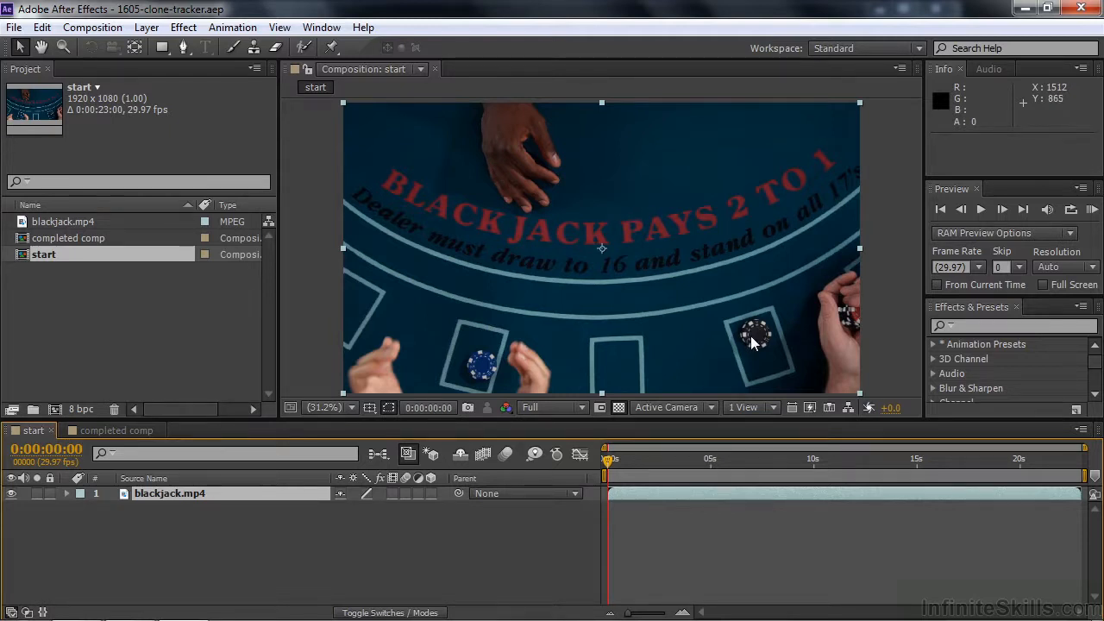
# Review the completed comp's Clone 1 keyframes, compare the chip with the clone hidden and shown, and preview the motion
pyautogui.click(117, 430)
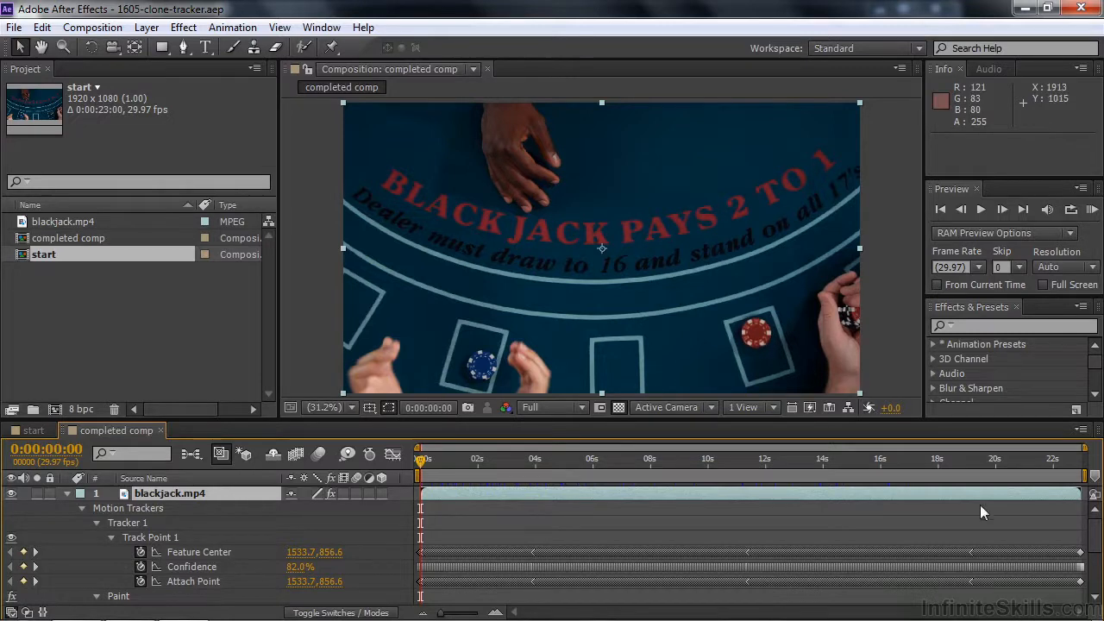
pyautogui.scroll(-5, 1094, 542)
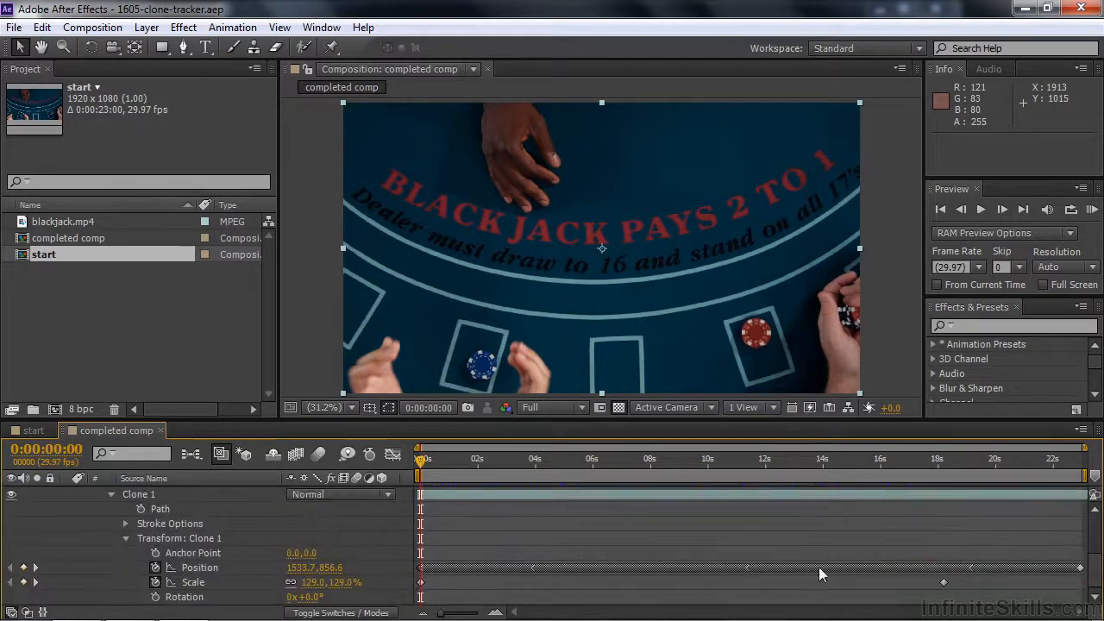
pyautogui.click(11, 496)
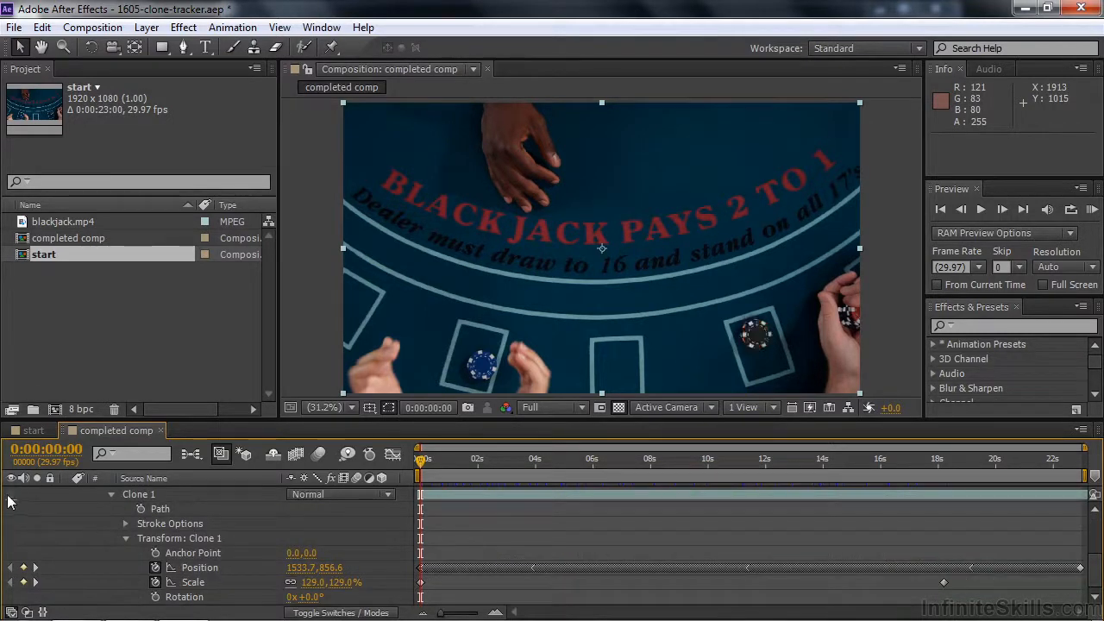
pyautogui.click(11, 496)
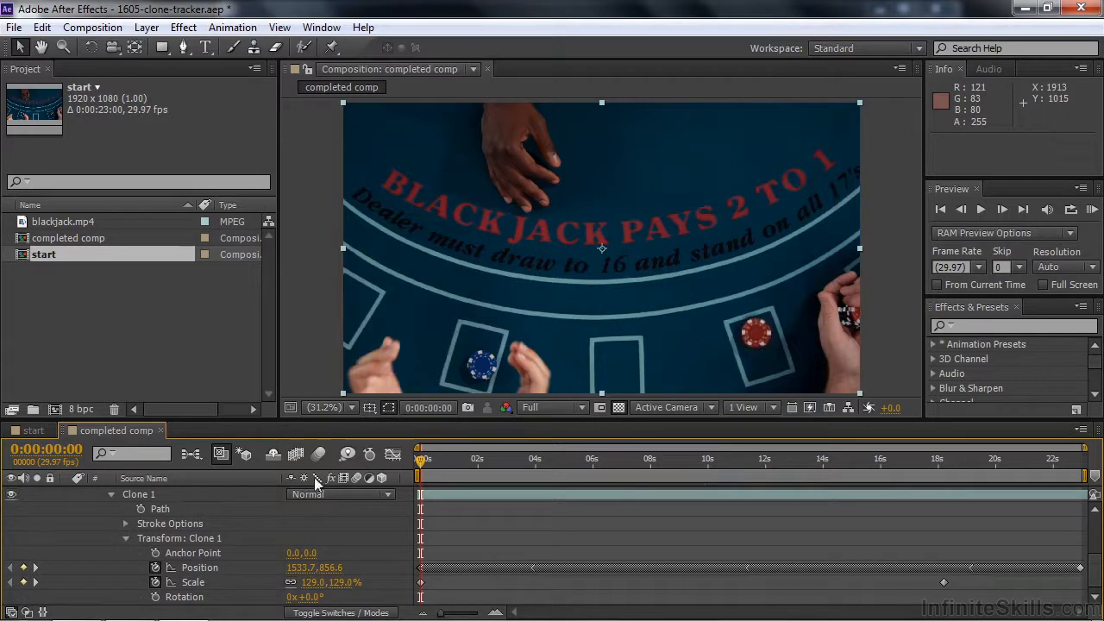
pyautogui.moveTo(420, 463)
pyautogui.mouseDown()
pyautogui.moveTo(815, 435)
pyautogui.moveTo(1063, 444)
pyautogui.moveTo(1077, 450)
pyautogui.moveTo(1059, 461)
pyautogui.moveTo(1080, 461)
pyautogui.moveTo(931, 480)
pyautogui.moveTo(420, 473)
pyautogui.mouseUp()
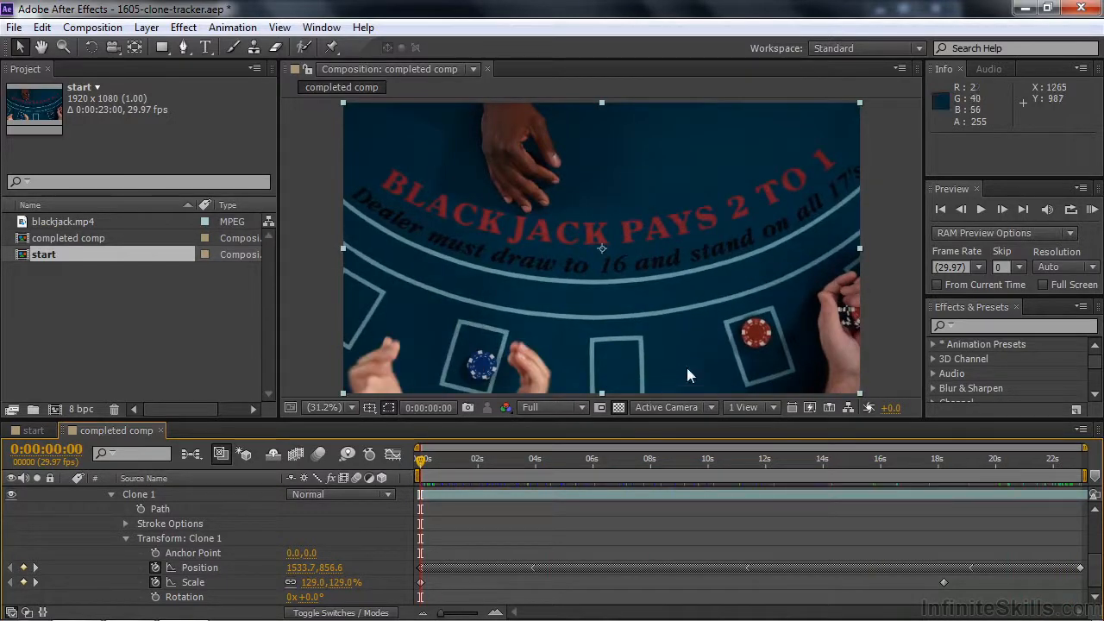
# Return to the start composition and display the Tracker controls at full height
pyautogui.click(31, 430)
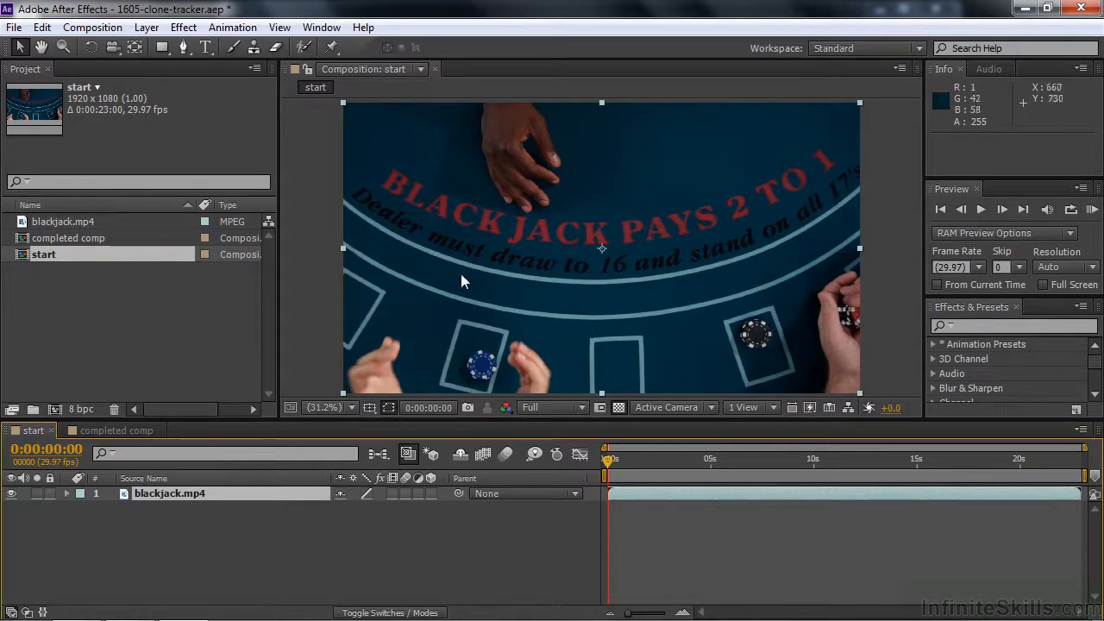
pyautogui.click(324, 29)
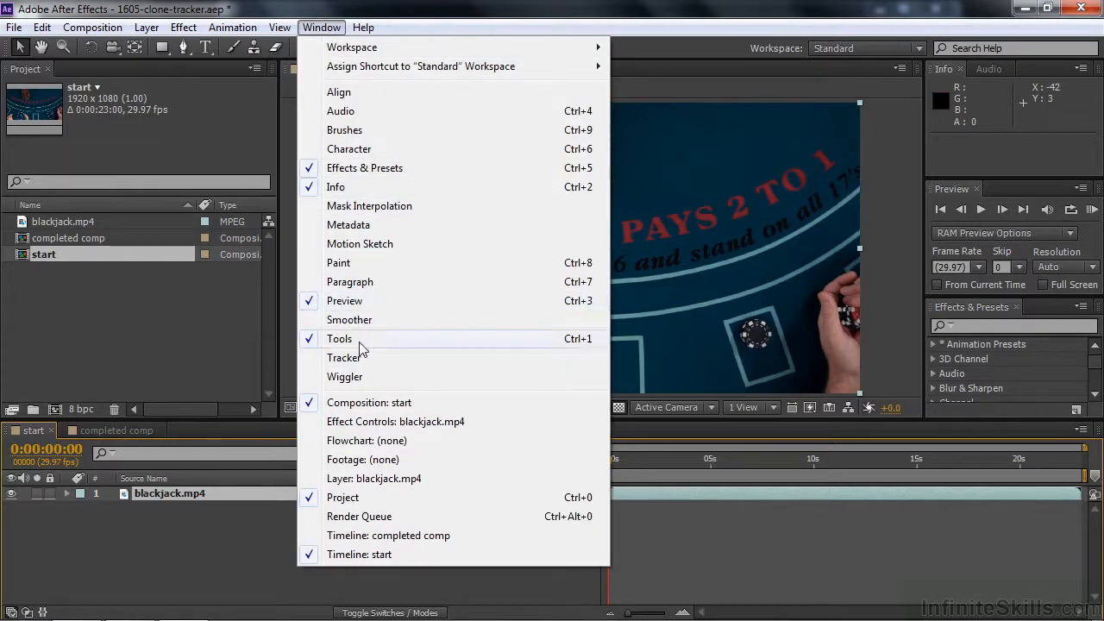
pyautogui.click(341, 357)
pyautogui.moveTo(1007, 419); pyautogui.dragTo(1014, 387)
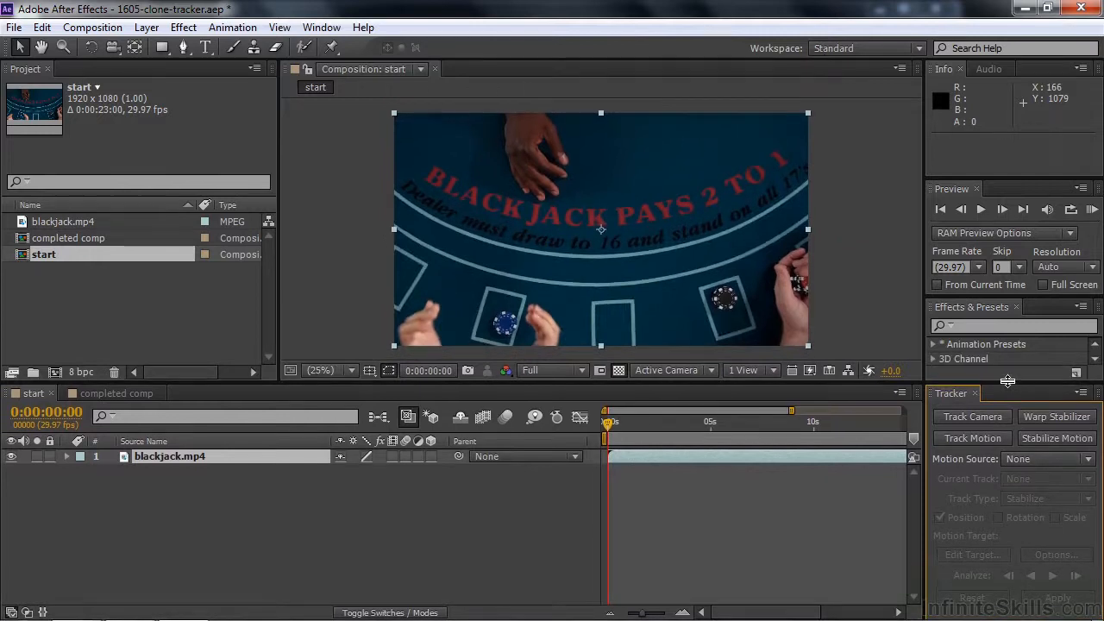
# Set blackjack.mp4 as the motion source and create a motion track on that layer
pyautogui.click(1084, 460)
pyautogui.click(1028, 505)
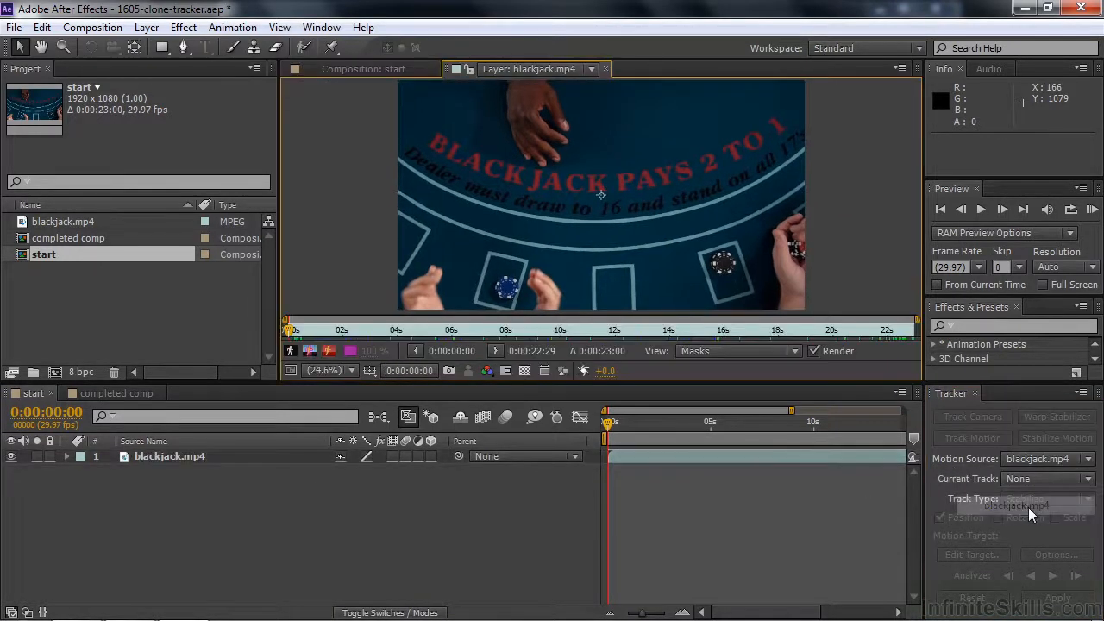
pyautogui.click(153, 463)
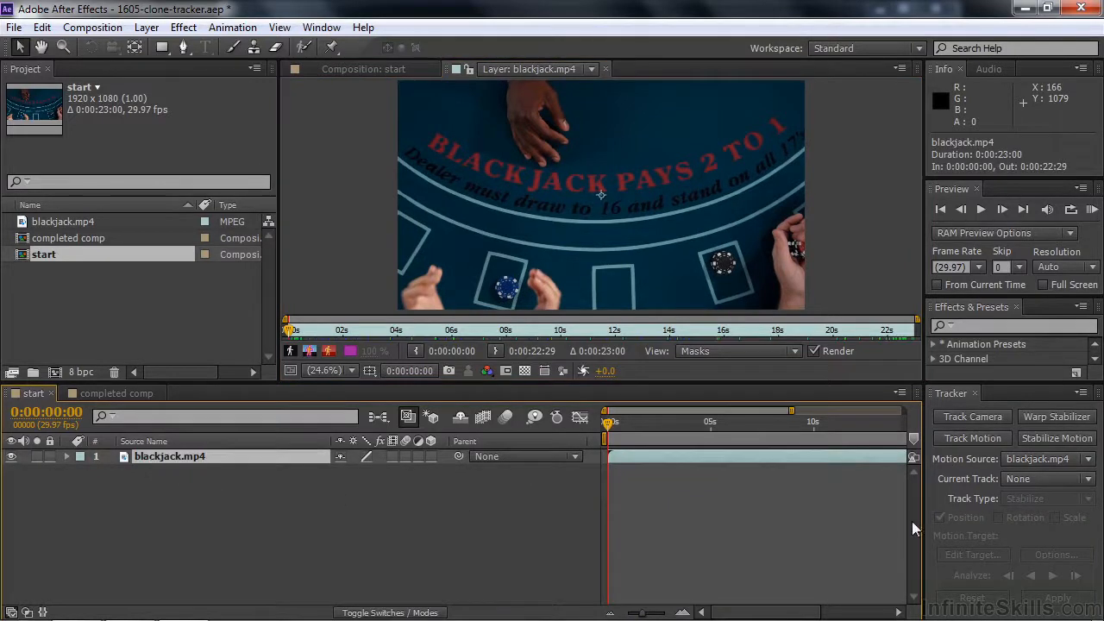
pyautogui.click(969, 438)
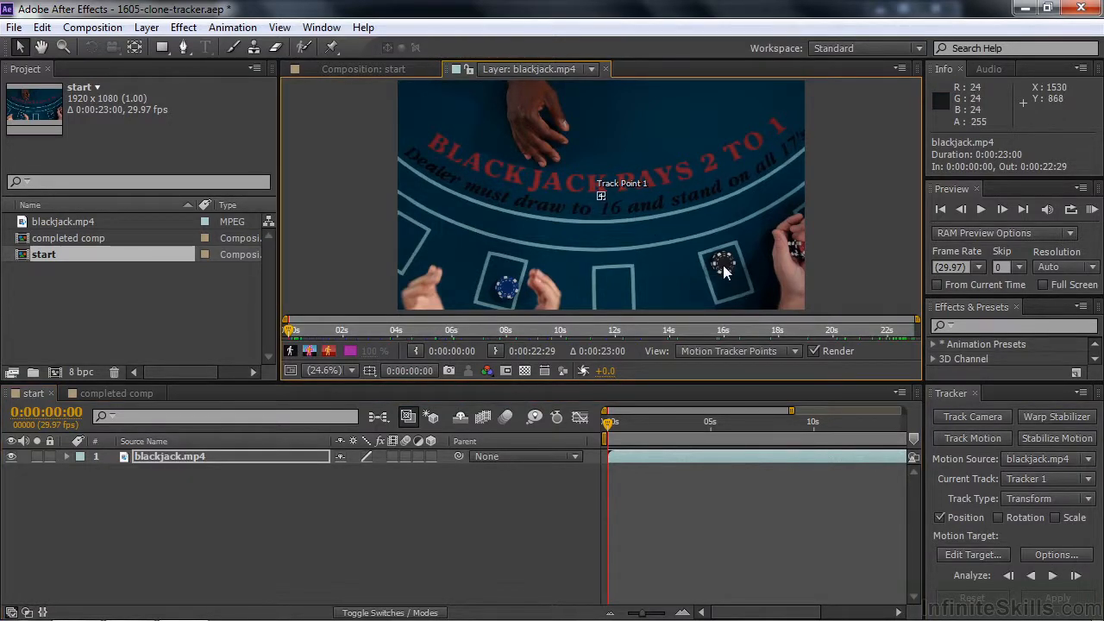
# Move Track Point 1 onto the center of the black chip in the rightmost betting box
pyautogui.scroll(2, 723, 264)
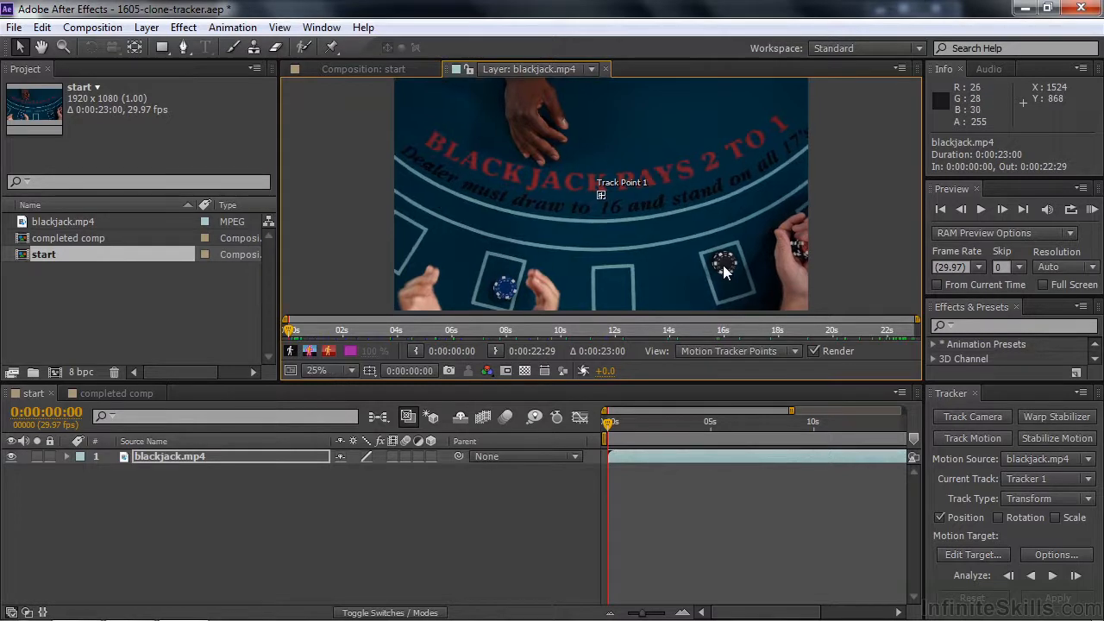
pyautogui.press('h')
pyautogui.moveTo(743, 238); pyautogui.dragTo(480, 150)
pyautogui.press('v')
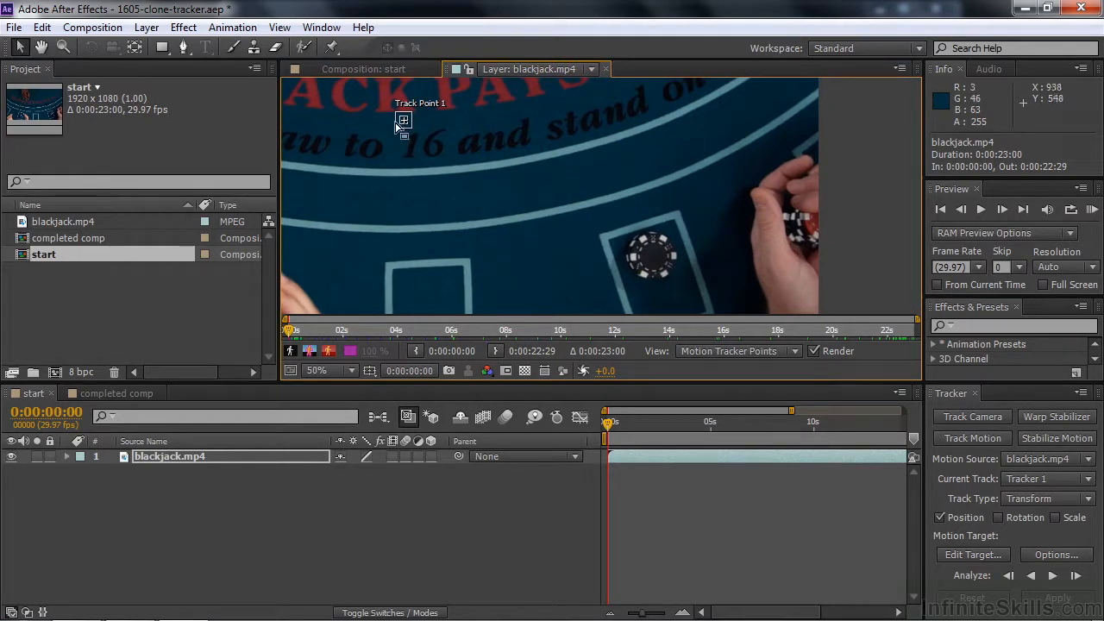
pyautogui.scroll(2, 395, 122)
pyautogui.press('h')
pyautogui.moveTo(379, 115); pyautogui.dragTo(502, 223)
pyautogui.press('v')
pyautogui.moveTo(377, 188); pyautogui.dragTo(873, 250)
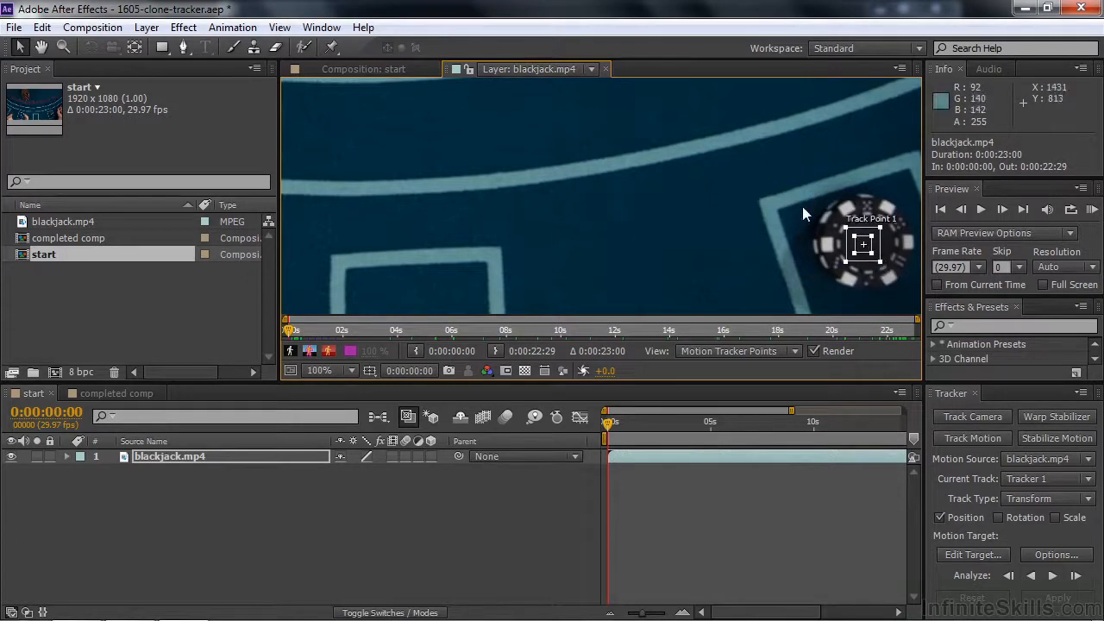
# Enlarge the track point's feature and search regions to enclose the whole black chip, and analyze the motion forward
pyautogui.moveTo(715, 216); pyautogui.dragTo(493, 147)
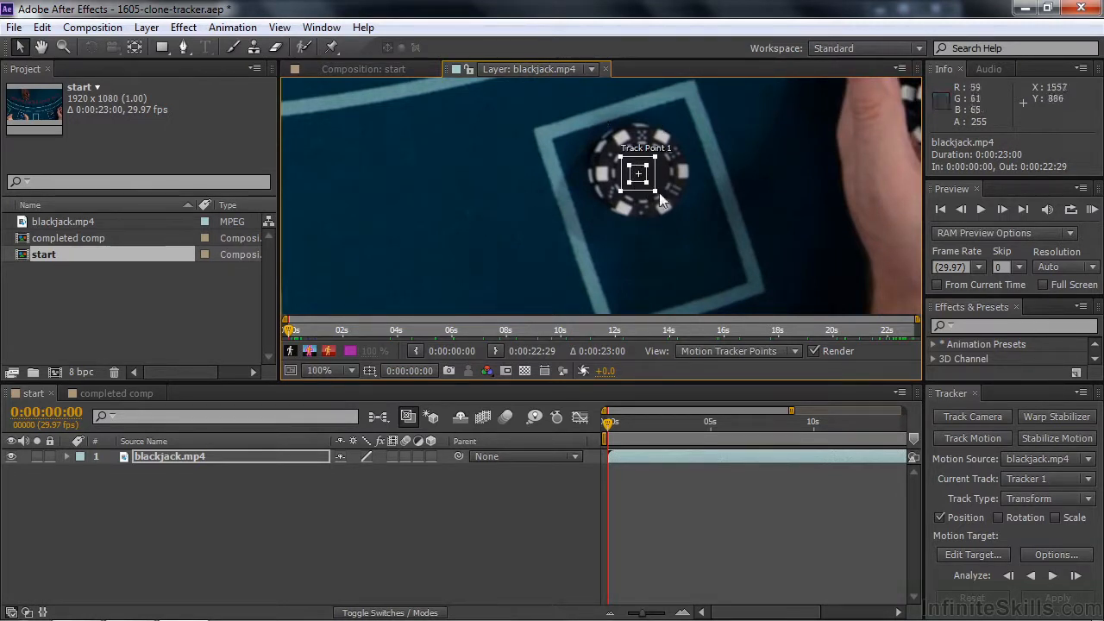
pyautogui.moveTo(656, 191); pyautogui.dragTo(704, 229)
pyautogui.moveTo(662, 179); pyautogui.dragTo(662, 173)
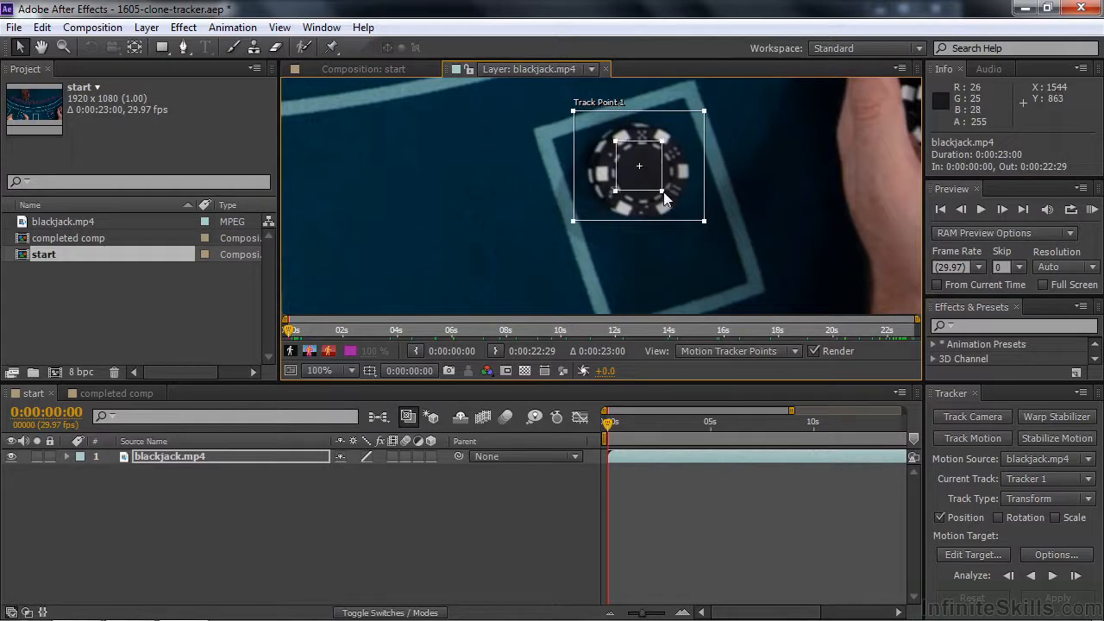
pyautogui.moveTo(686, 210)
pyautogui.mouseDown()
pyautogui.moveTo(678, 216)
pyautogui.moveTo(711, 233)
pyautogui.moveTo(681, 207)
pyautogui.mouseUp()
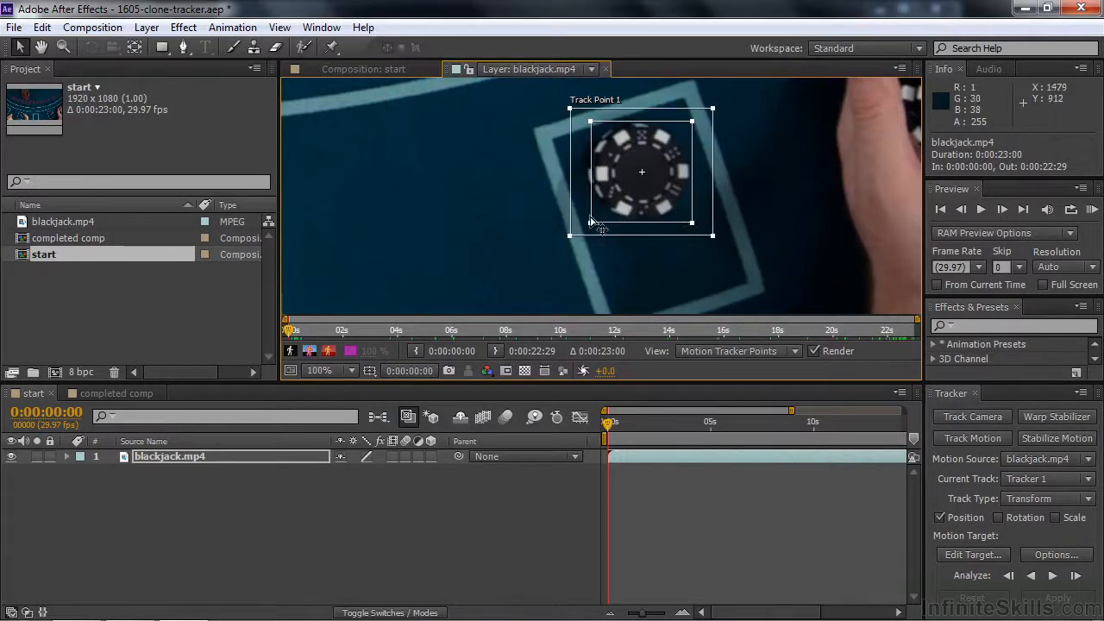
pyautogui.moveTo(589, 223); pyautogui.dragTo(583, 222)
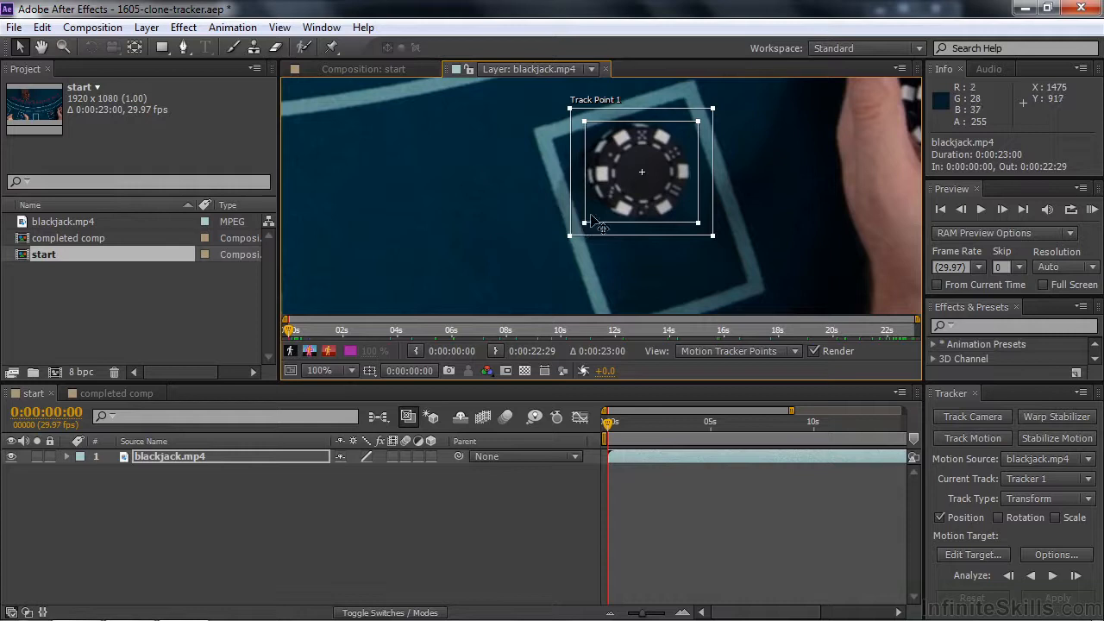
pyautogui.moveTo(699, 122); pyautogui.dragTo(700, 118)
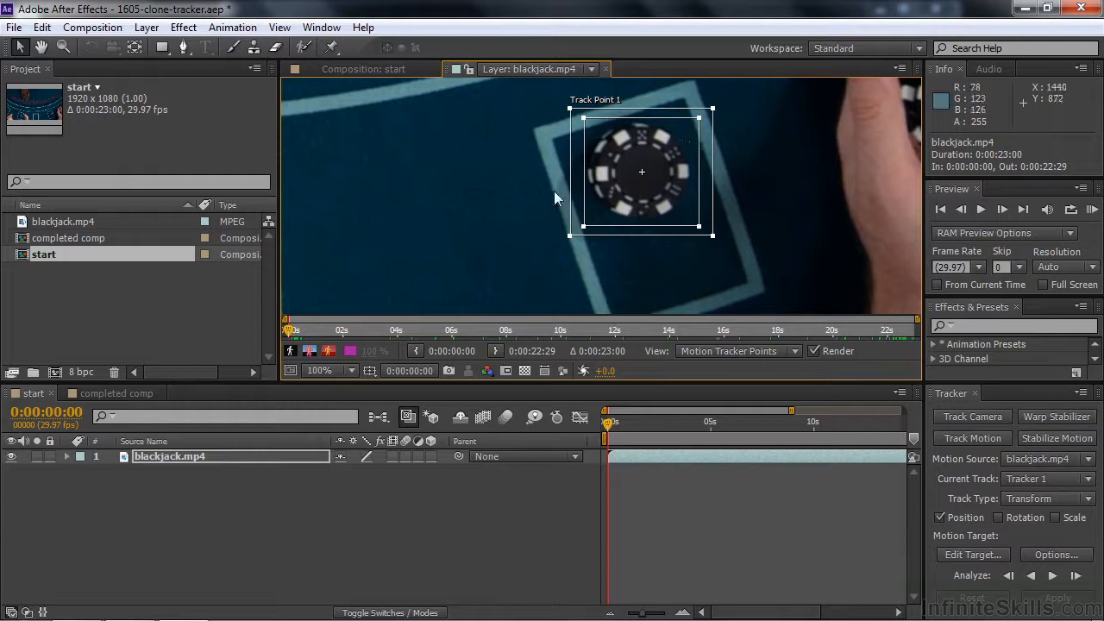
pyautogui.click(1052, 575)
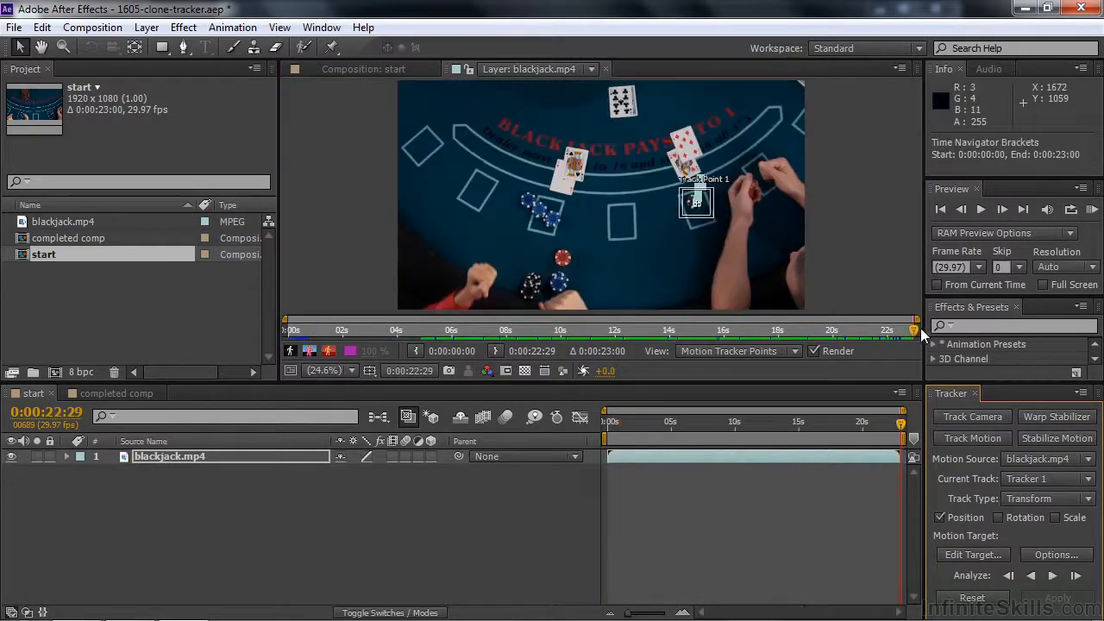
# At 0:00:10:24, sample the center of the red chip as the Clone Stamp source
pyautogui.moveTo(916, 329); pyautogui.dragTo(583, 336)
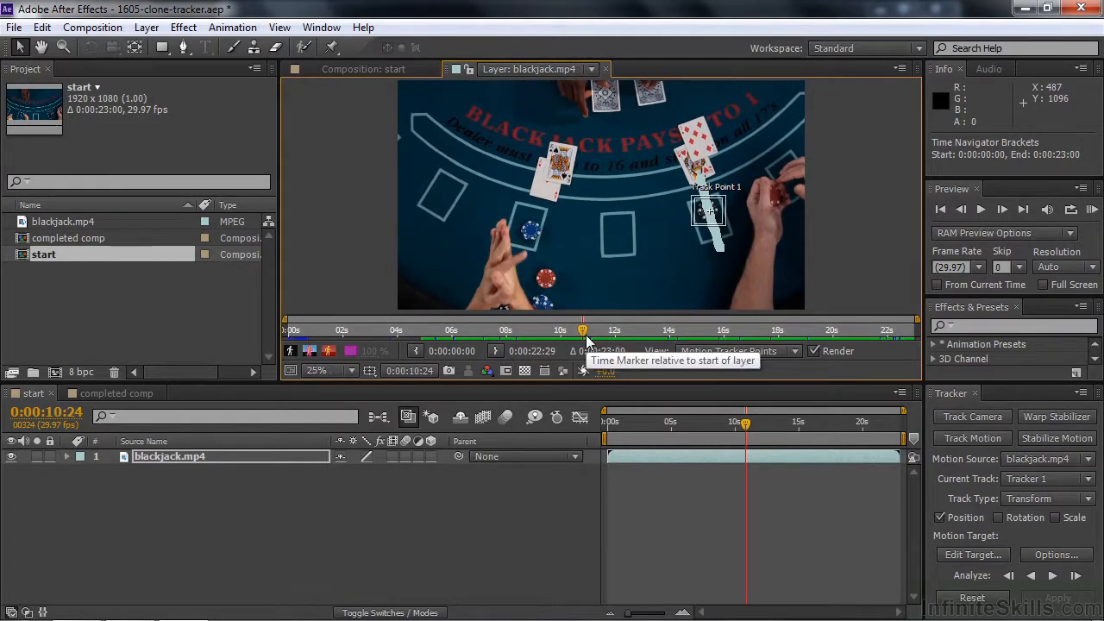
pyautogui.press('.')
pyautogui.press('h')
pyautogui.moveTo(545, 224); pyautogui.dragTo(623, 135)
pyautogui.moveTo(673, 283); pyautogui.dragTo(671, 206)
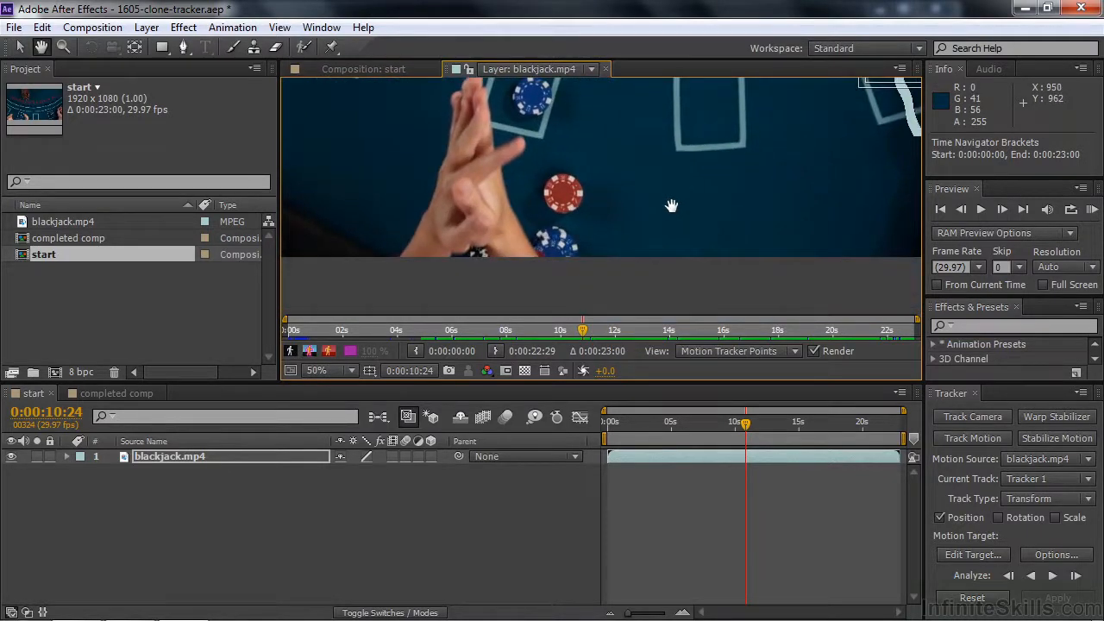
pyautogui.click(253, 47)
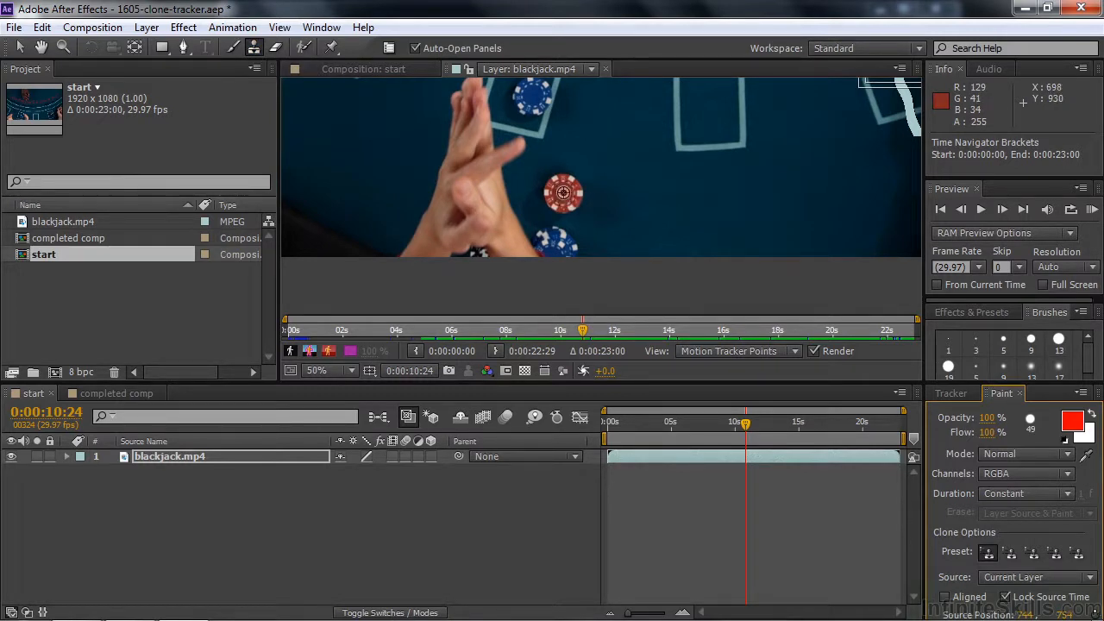
pyautogui.keyDown('alt'); pyautogui.click(563, 192); pyautogui.keyUp('alt')
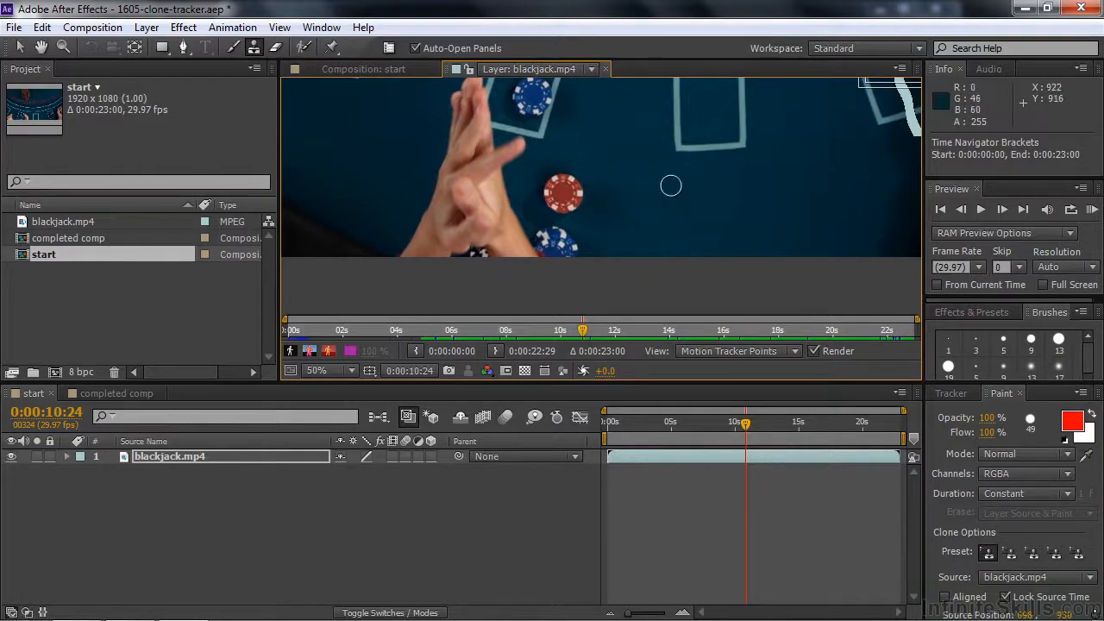
# Go back to the first frame and set the layer's view to None to hide the motion tracker points
pyautogui.press('space')
pyautogui.moveTo(913, 184)
pyautogui.mouseDown()
pyautogui.moveTo(727, 223)
pyautogui.moveTo(653, 288)
pyautogui.mouseUp()
pyautogui.moveTo(575, 339); pyautogui.dragTo(269, 328)
pyautogui.click(291, 350)
pyautogui.click(798, 352)
pyautogui.click(724, 369)
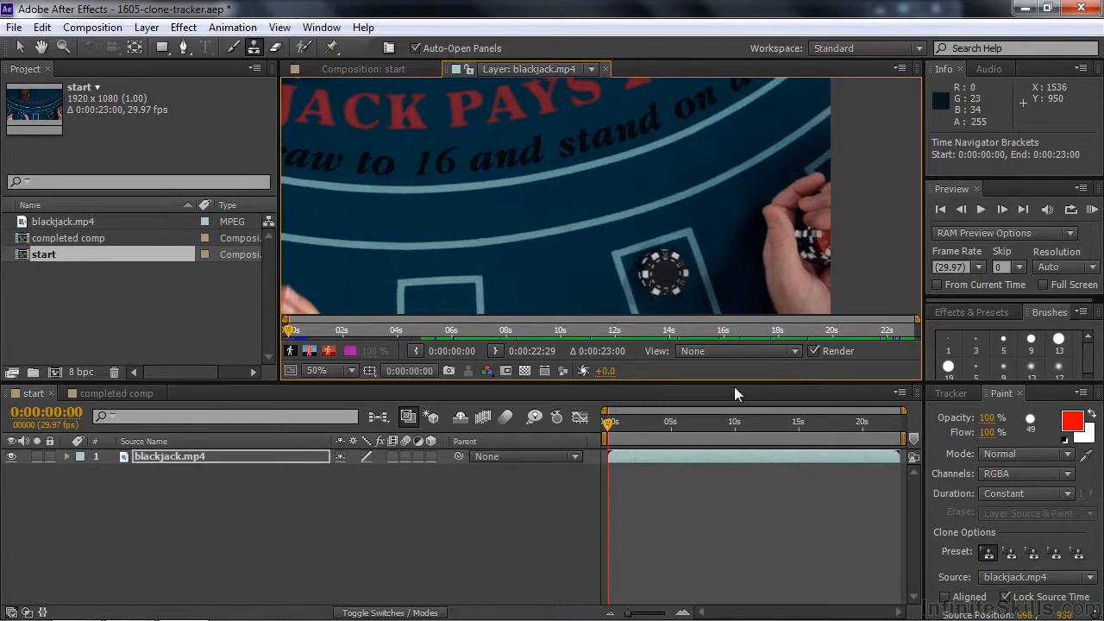
# Paint the cloned red chip over the face of the black chip, starting from its center, in a single stroke
pyautogui.press('h')
pyautogui.moveTo(718, 269)
pyautogui.mouseDown()
pyautogui.moveTo(727, 221)
pyautogui.moveTo(700, 189)
pyautogui.mouseUp()
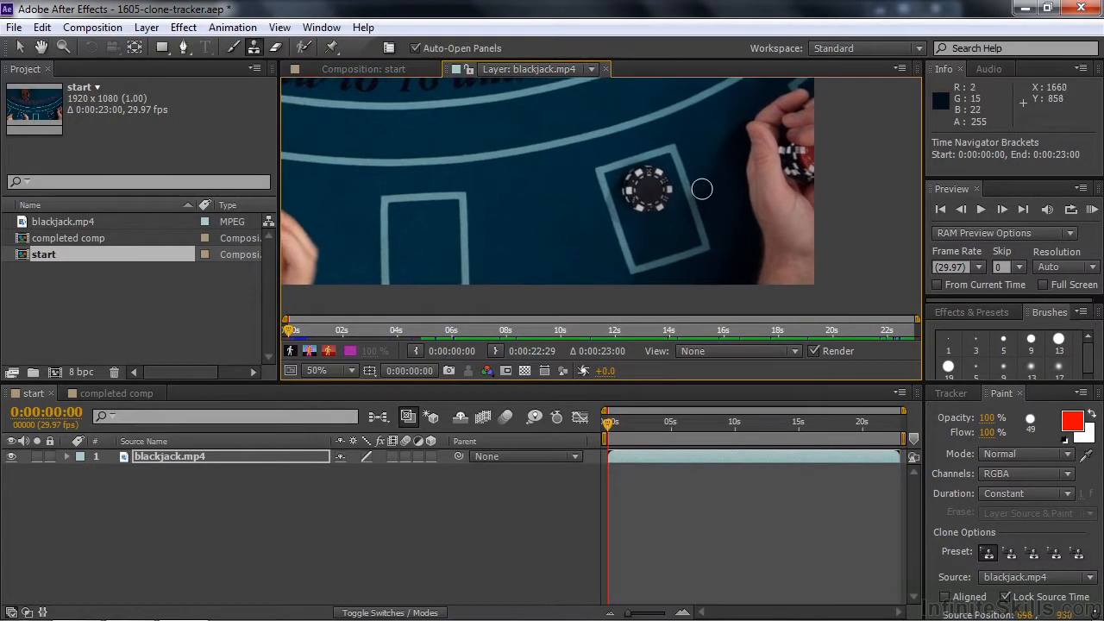
pyautogui.press('.')
pyautogui.press('.')
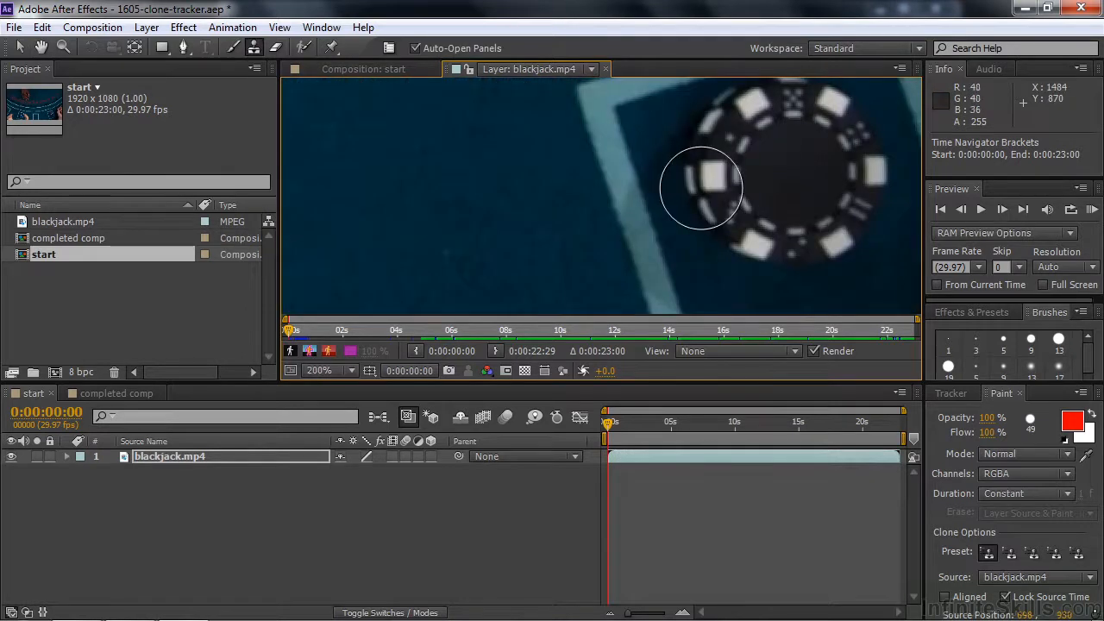
pyautogui.press('space')
pyautogui.moveTo(789, 191)
pyautogui.mouseDown()
pyautogui.moveTo(665, 193)
pyautogui.moveTo(635, 205)
pyautogui.mouseUp()
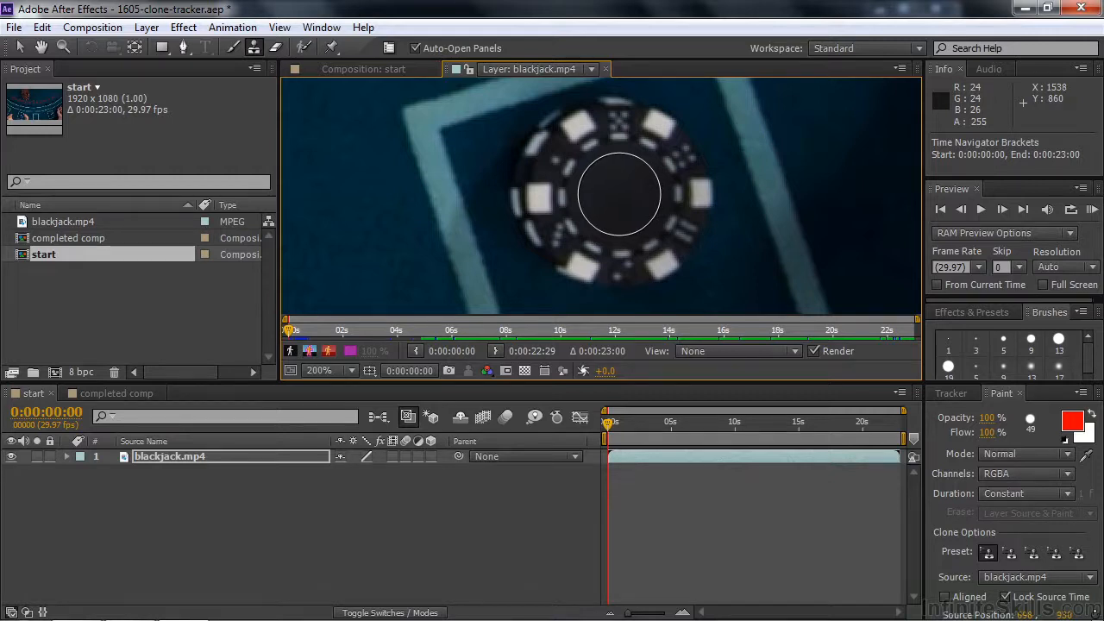
pyautogui.click(619, 194)
pyautogui.moveTo(607, 212)
pyautogui.mouseDown()
pyautogui.moveTo(647, 217)
pyautogui.moveTo(651, 194)
pyautogui.moveTo(630, 164)
pyautogui.moveTo(589, 169)
pyautogui.moveTo(574, 203)
pyautogui.moveTo(613, 235)
pyautogui.moveTo(646, 225)
pyautogui.moveTo(660, 190)
pyautogui.moveTo(636, 166)
pyautogui.moveTo(594, 169)
pyautogui.moveTo(588, 215)
pyautogui.moveTo(623, 216)
pyautogui.moveTo(603, 234)
pyautogui.moveTo(643, 231)
pyautogui.moveTo(664, 205)
pyautogui.moveTo(627, 161)
pyautogui.moveTo(594, 160)
pyautogui.moveTo(585, 205)
pyautogui.moveTo(615, 231)
pyautogui.moveTo(643, 200)
pyautogui.moveTo(638, 166)
pyautogui.moveTo(635, 209)
pyautogui.mouseUp()
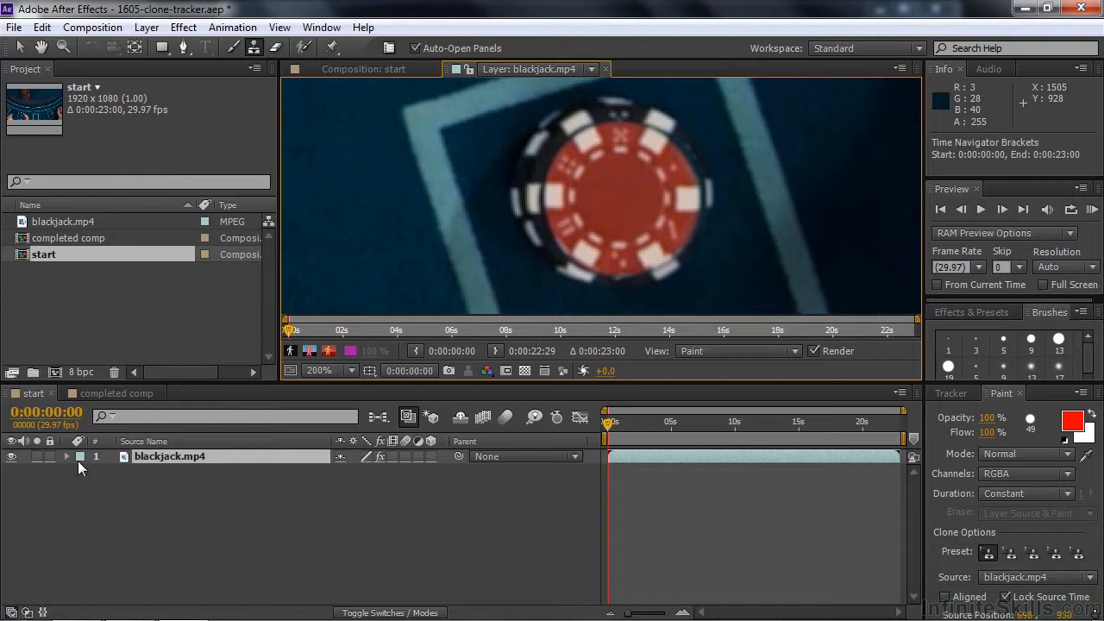
# Inspect the blackjack.mp4 layer's Paint effect, and reveal only the layer's keyframed properties
pyautogui.click(67, 456)
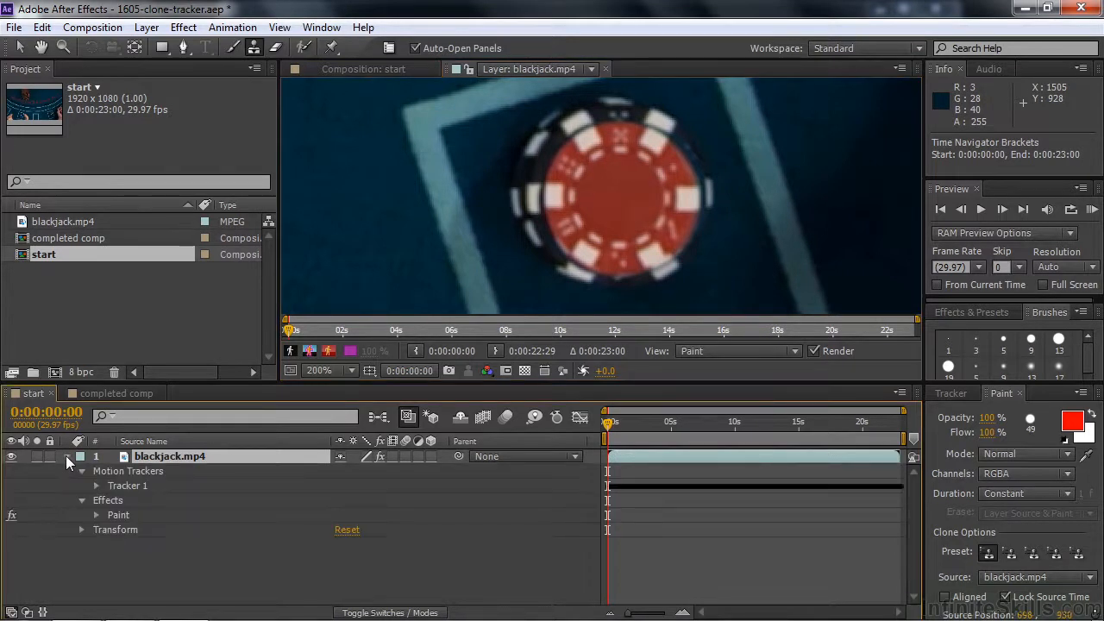
pyautogui.click(96, 515)
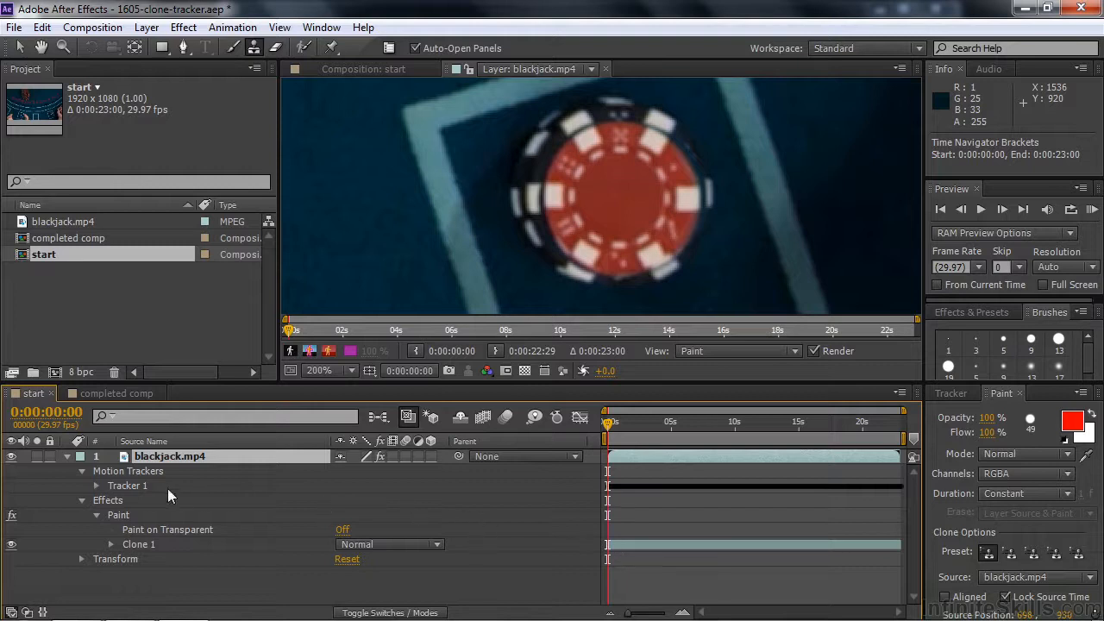
pyautogui.click(67, 456)
pyautogui.press('u')
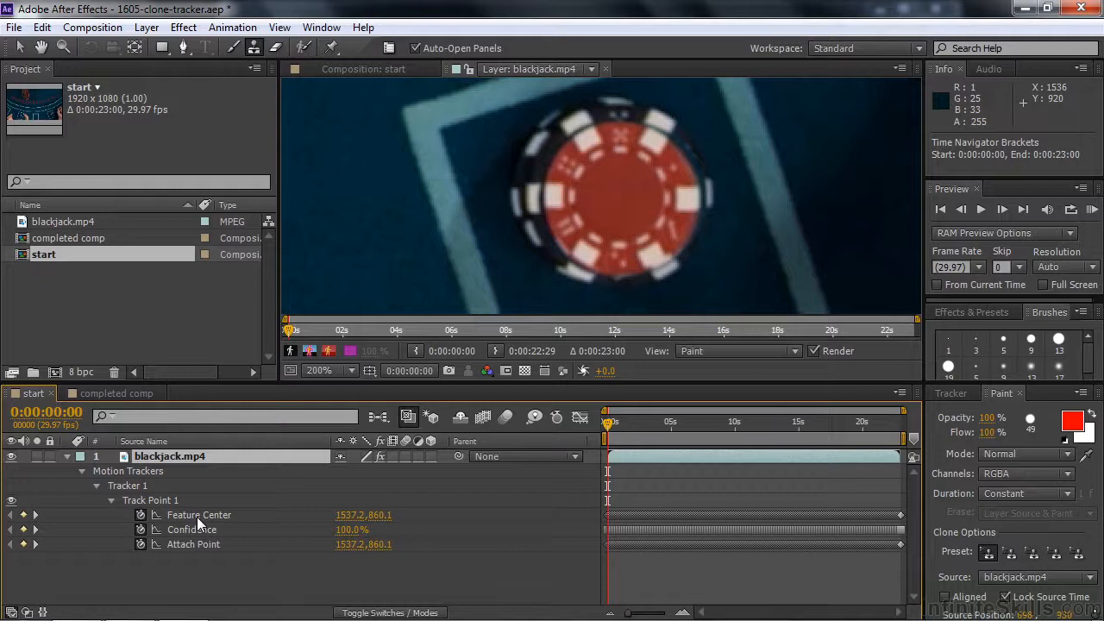
# Make Tracker 1 the current track and check which motion targets it offers, leaving the target unchanged
pyautogui.click(941, 393)
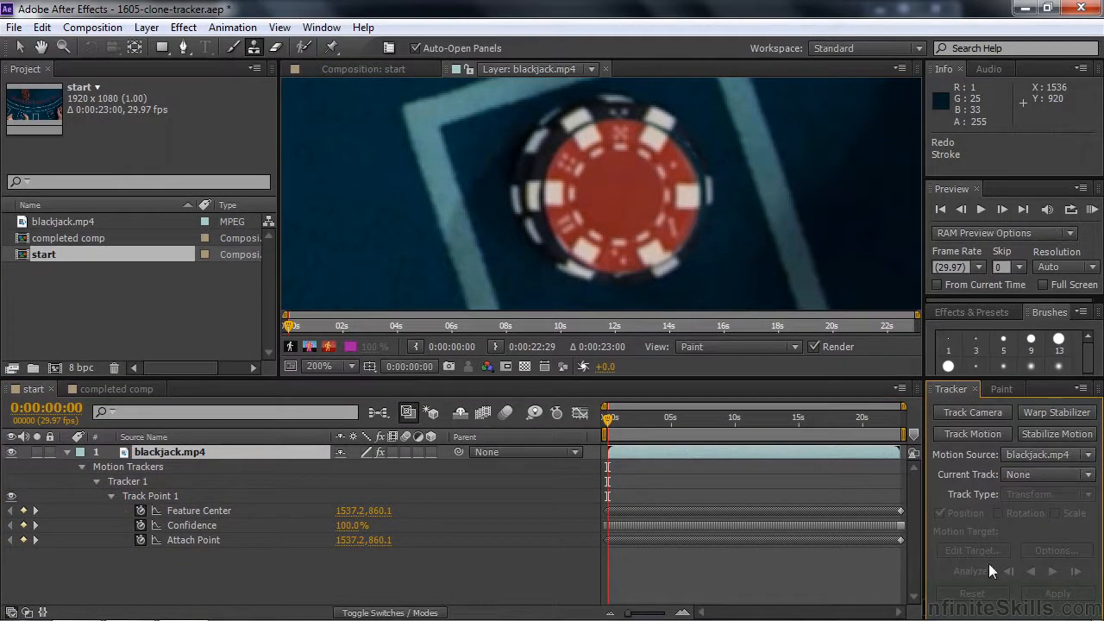
pyautogui.click(1083, 475)
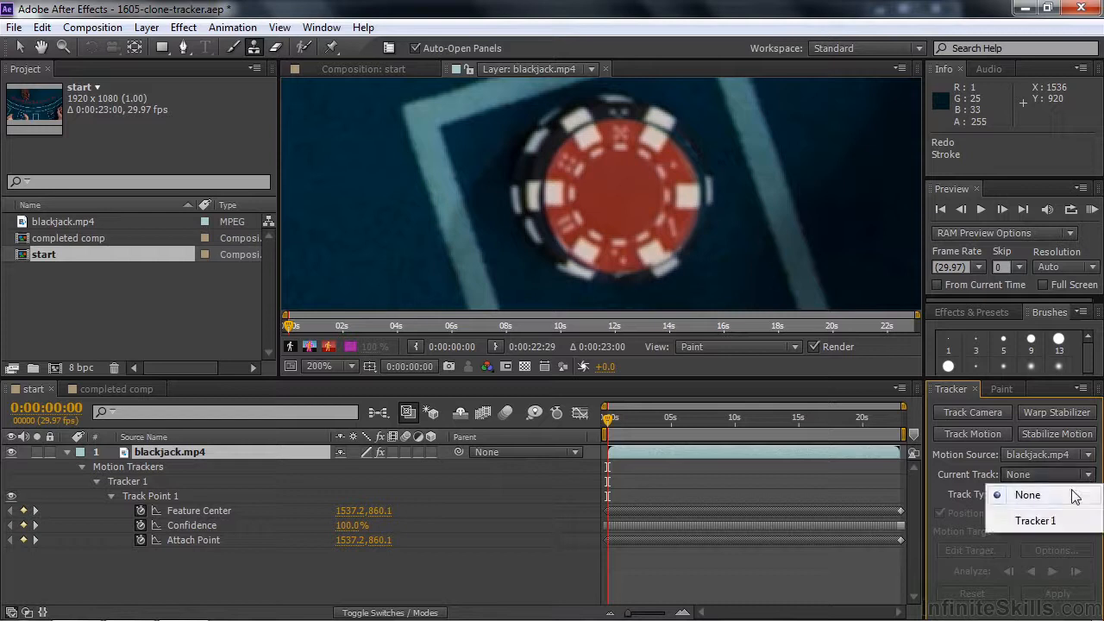
pyautogui.click(1040, 520)
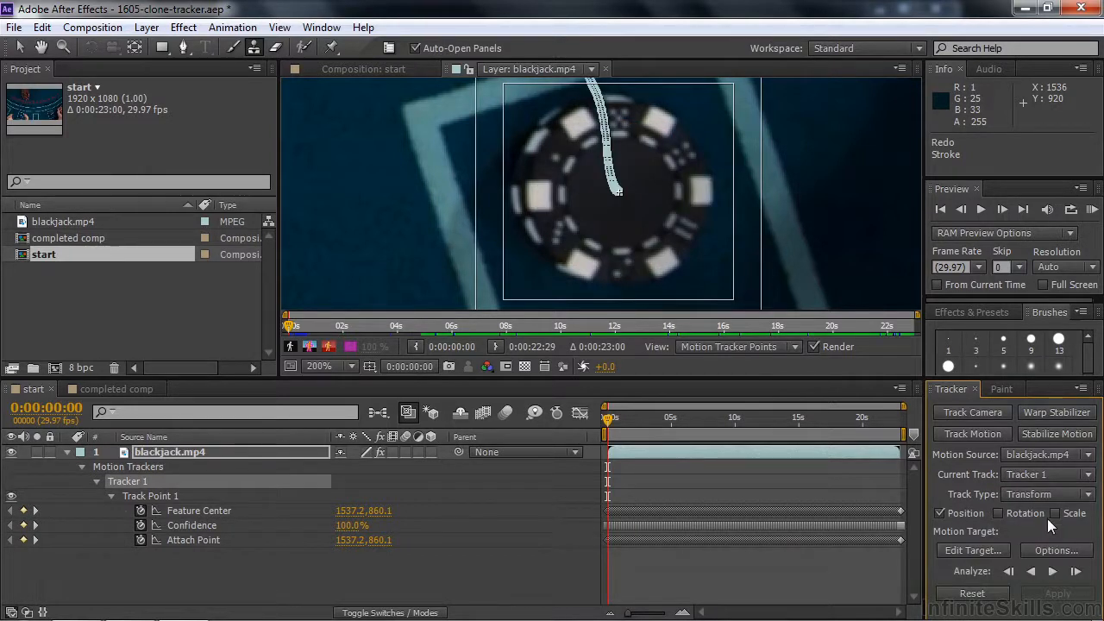
pyautogui.click(979, 548)
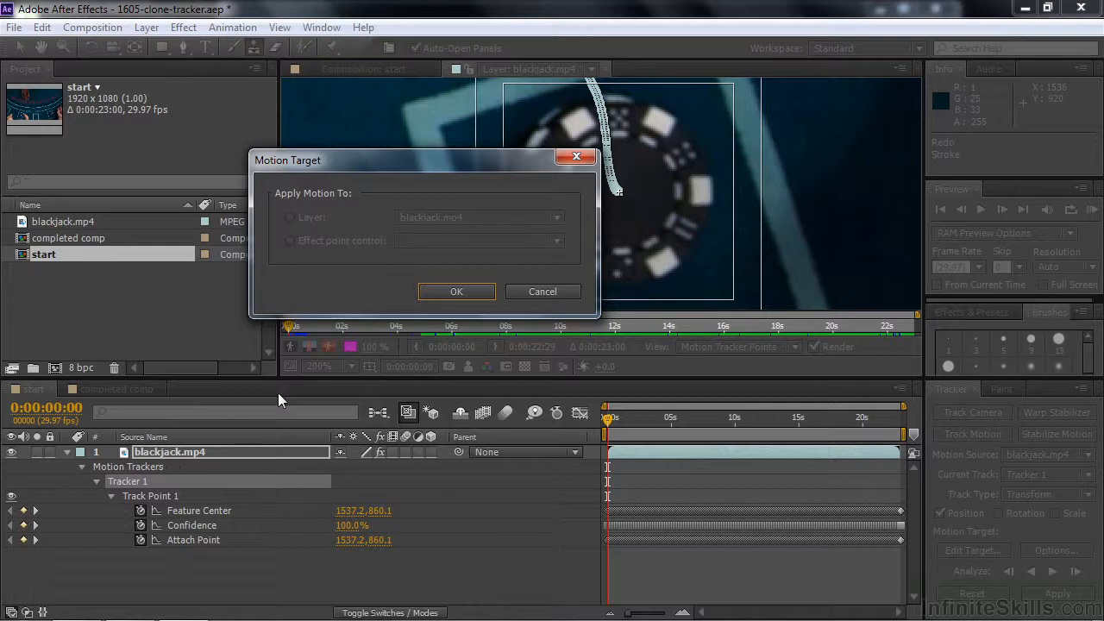
pyautogui.click(540, 293)
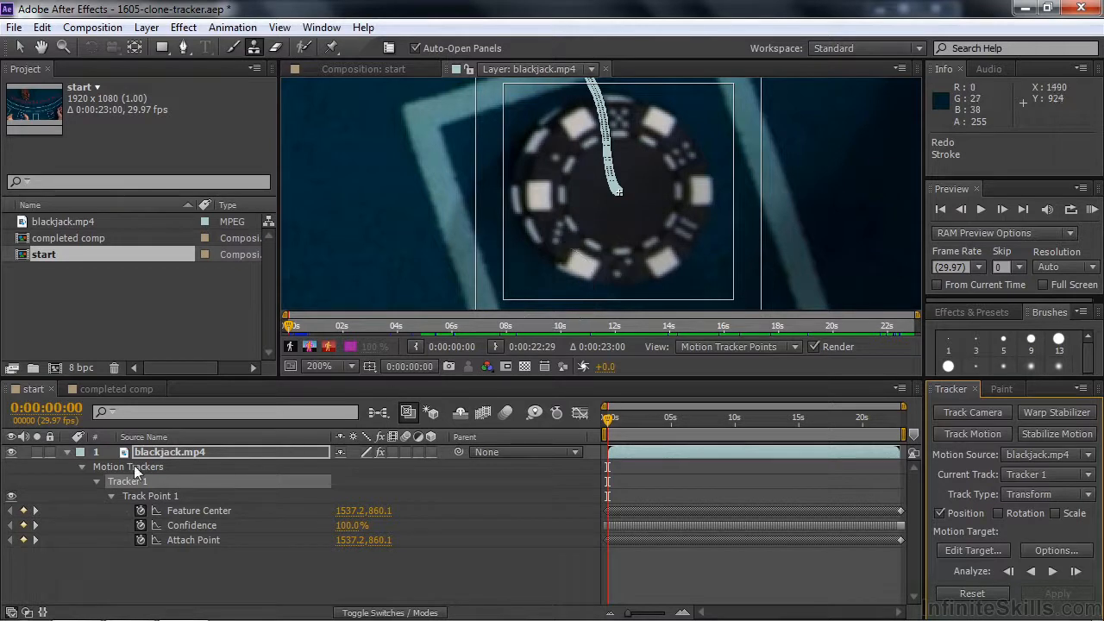
# Expand the blackjack.mp4 layer's Paint effect down to the Transform properties of the Clone 1 stroke
pyautogui.click(67, 452)
pyautogui.click(68, 452)
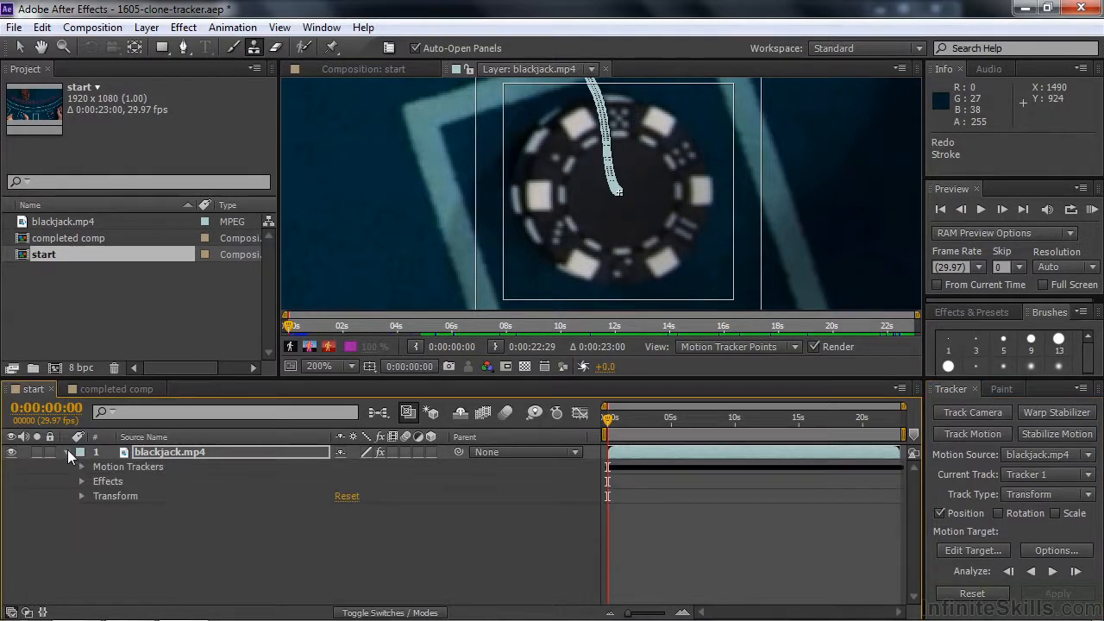
pyautogui.click(82, 482)
pyautogui.click(96, 495)
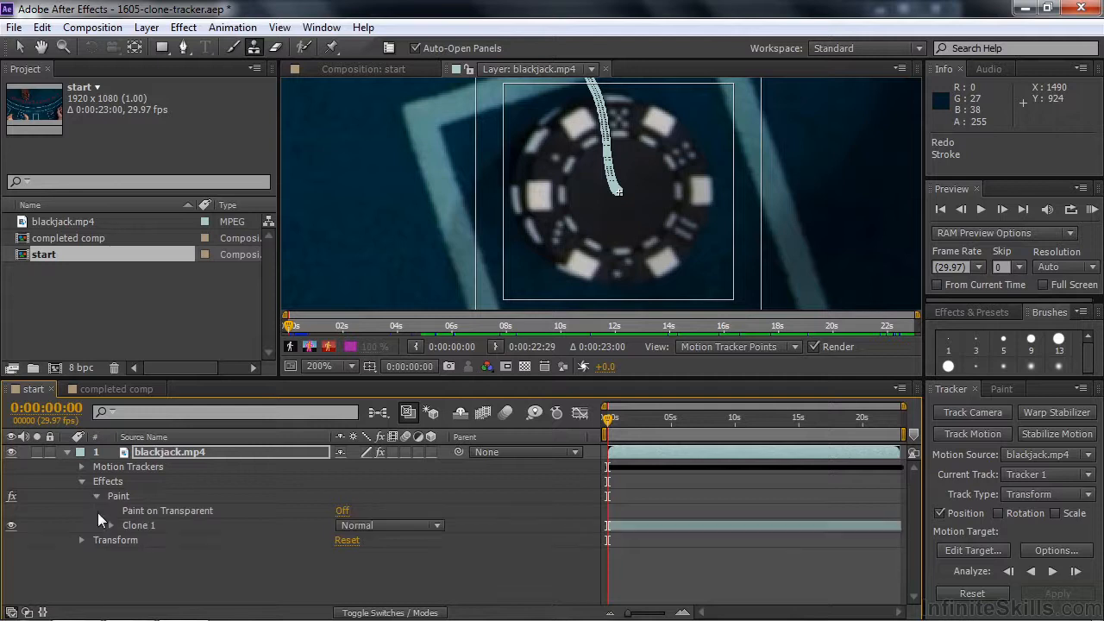
pyautogui.click(109, 525)
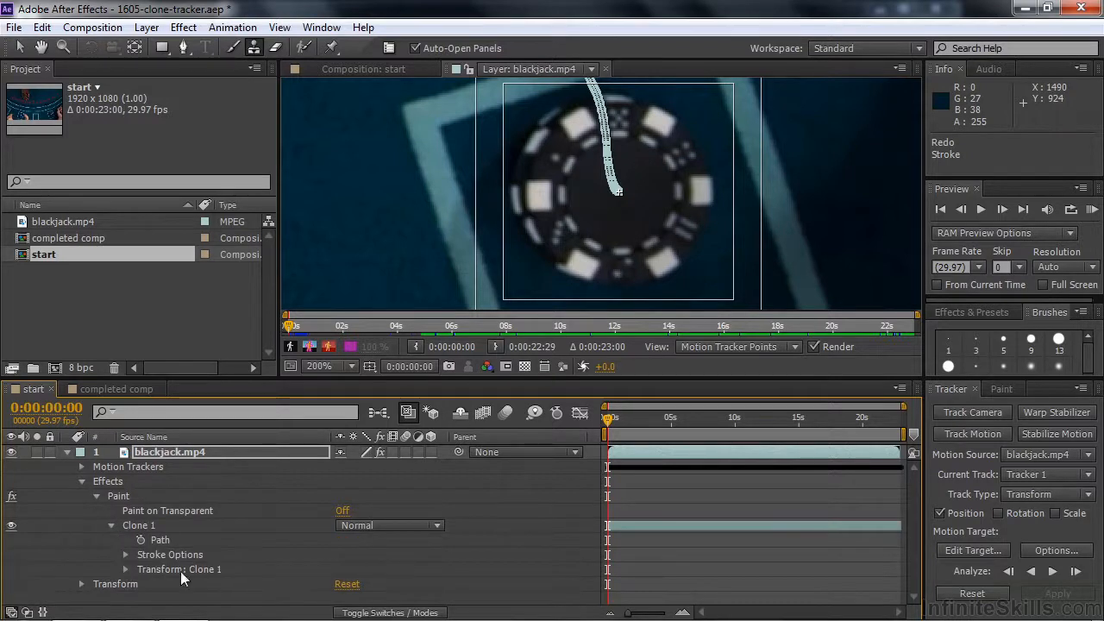
pyautogui.click(125, 569)
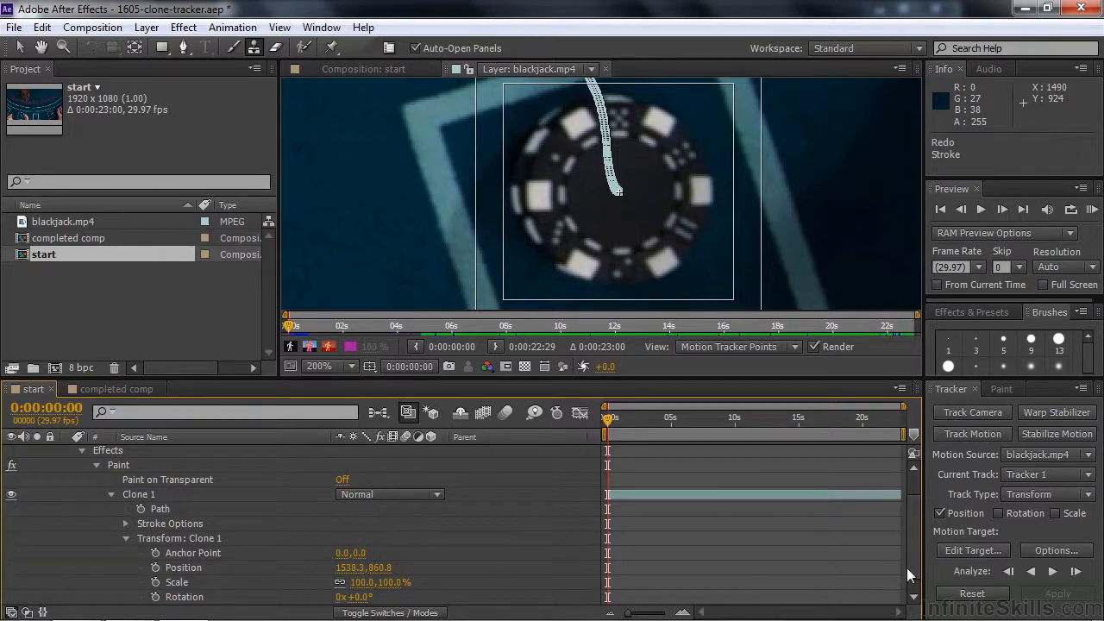
pyautogui.scroll(2, 911, 544)
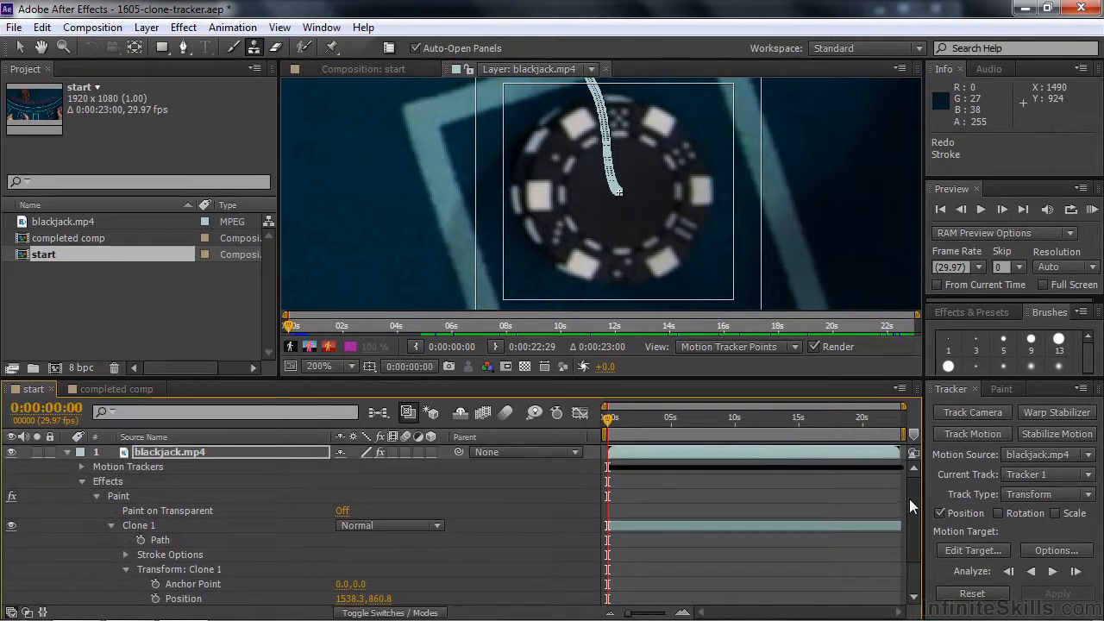
# Link the Clone 1 stroke's Position to the Feature Center of Tracker 1's Track Point 1 with an expression
pyautogui.click(82, 467)
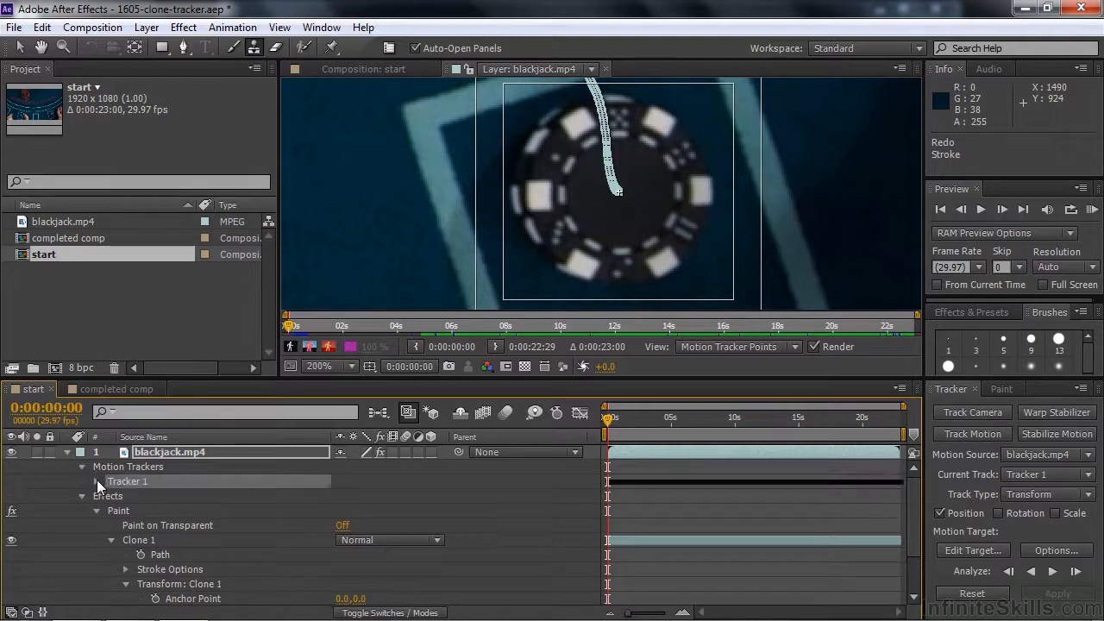
pyautogui.click(97, 481)
pyautogui.click(109, 495)
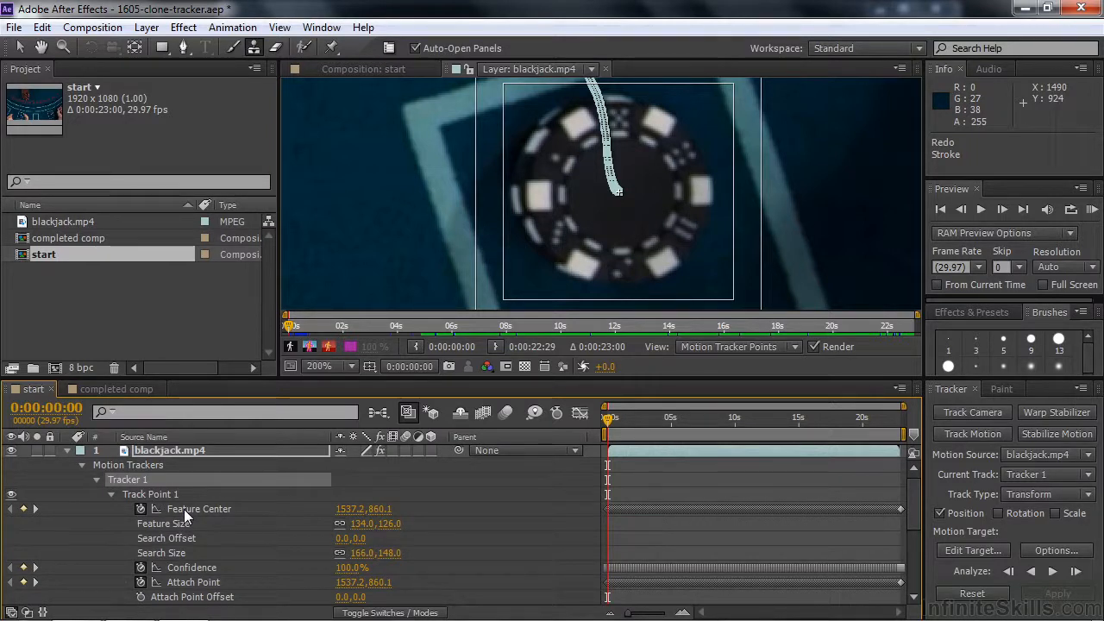
pyautogui.moveTo(919, 491); pyautogui.dragTo(911, 554)
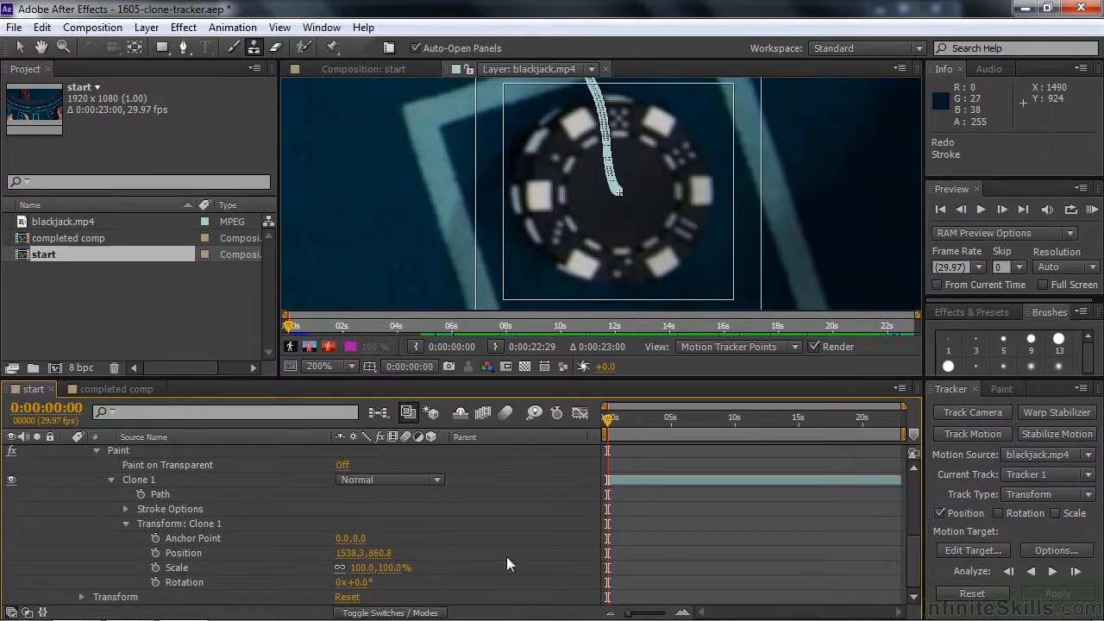
pyautogui.keyDown('alt'); pyautogui.click(156, 559); pyautogui.keyUp('alt')
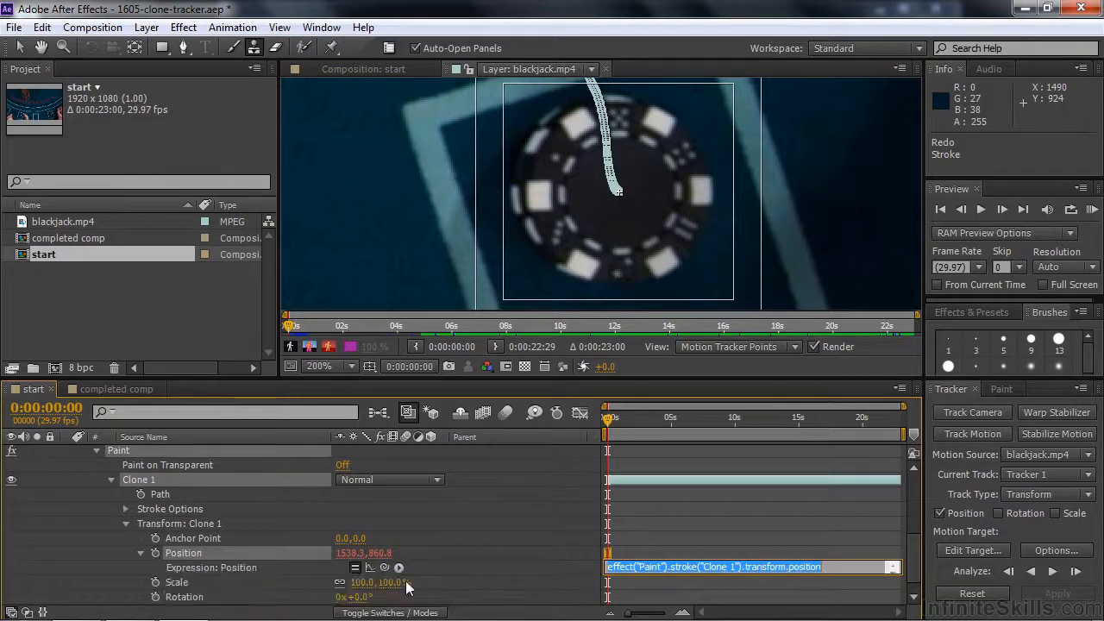
pyautogui.moveTo(385, 567)
pyautogui.mouseDown()
pyautogui.moveTo(291, 444)
pyautogui.moveTo(242, 426)
pyautogui.moveTo(194, 427)
pyautogui.moveTo(207, 443)
pyautogui.moveTo(198, 421)
pyautogui.moveTo(244, 465)
pyautogui.moveTo(119, 366)
pyautogui.moveTo(139, 416)
pyautogui.moveTo(182, 452)
pyautogui.moveTo(184, 509)
pyautogui.mouseUp()
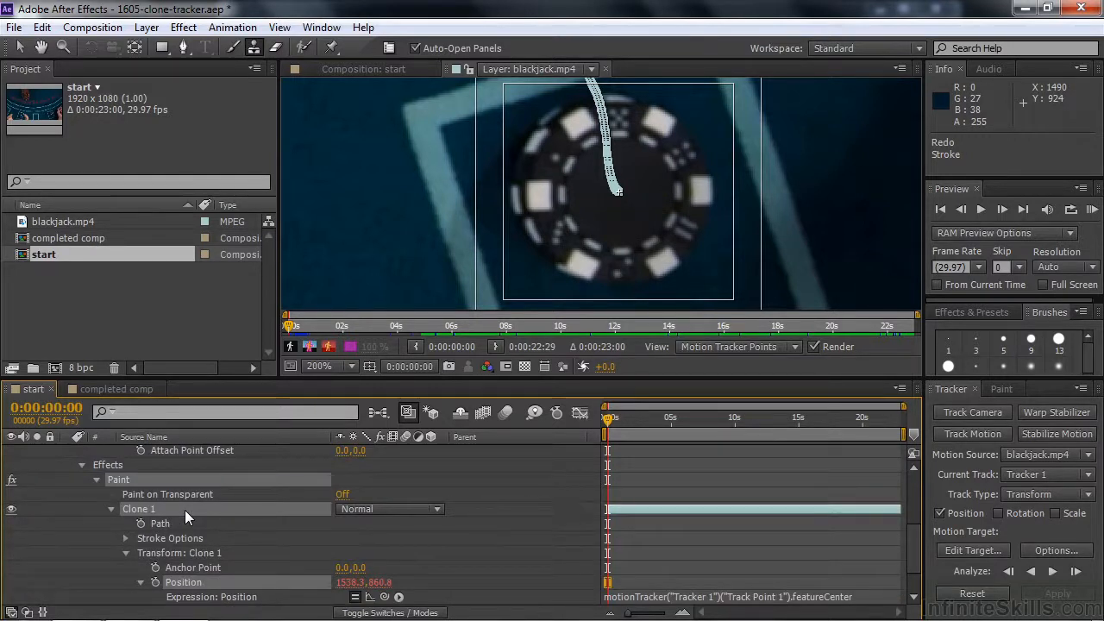
pyautogui.click(517, 503)
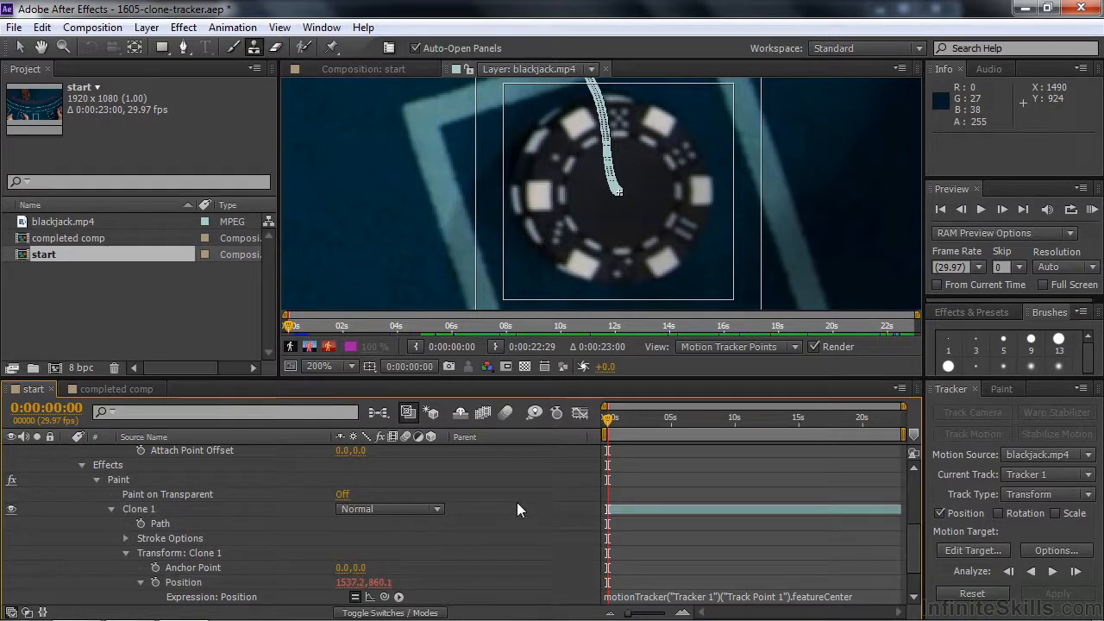
# In the start composition, add a Scale keyframe to the Clone 1 stroke at the last frame, 0:00:22:29
pyautogui.click(360, 69)
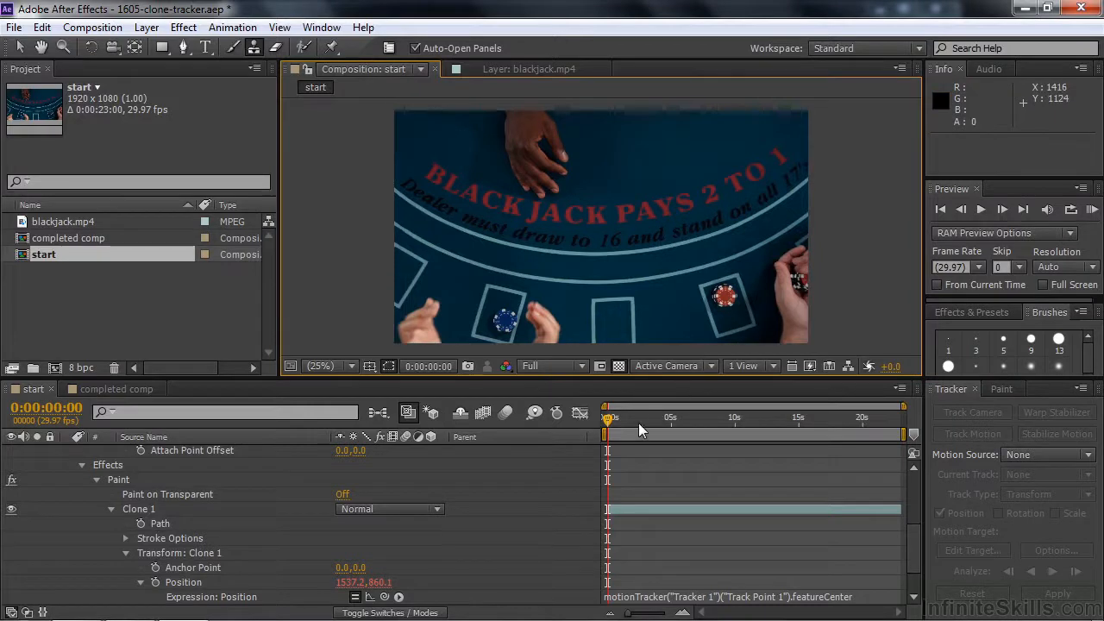
pyautogui.moveTo(609, 422); pyautogui.dragTo(912, 445)
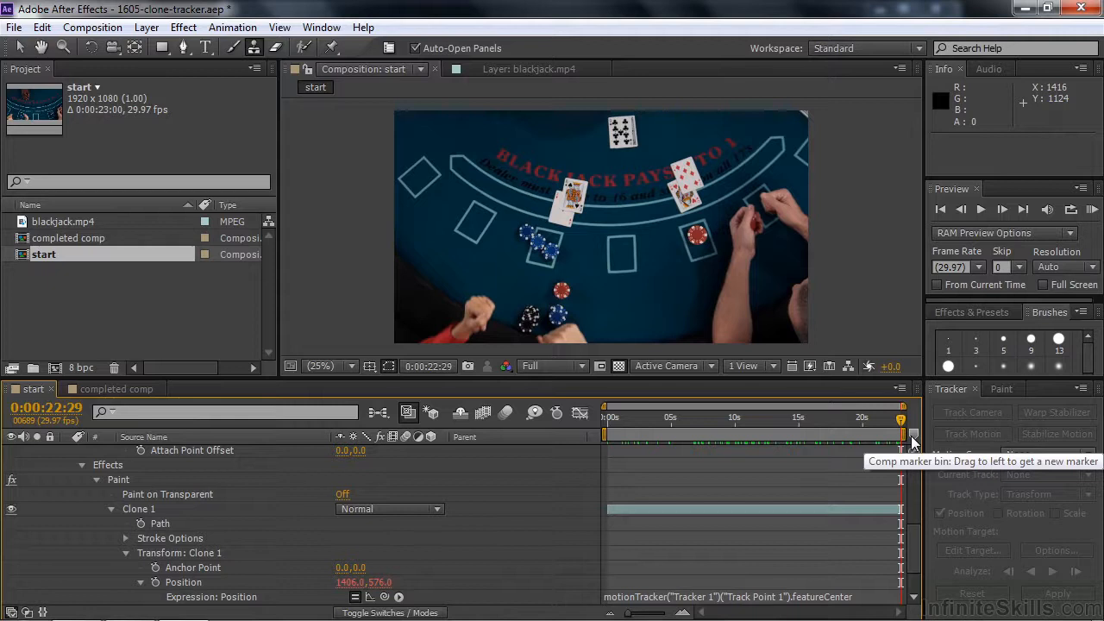
pyautogui.press('.')
pyautogui.press('.')
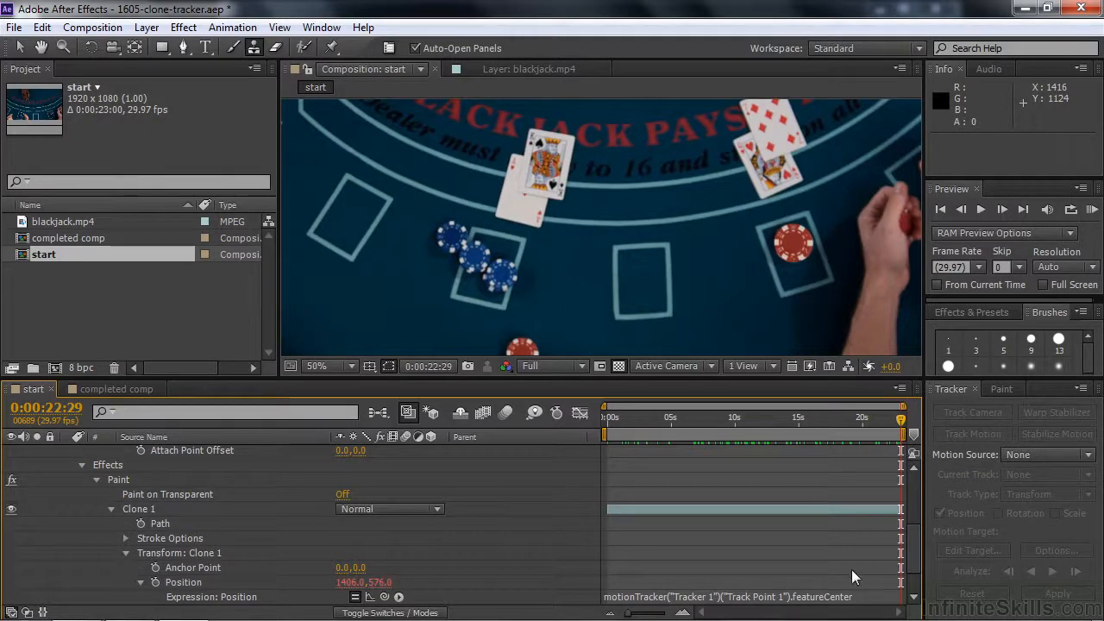
pyautogui.scroll(-2, 914, 561)
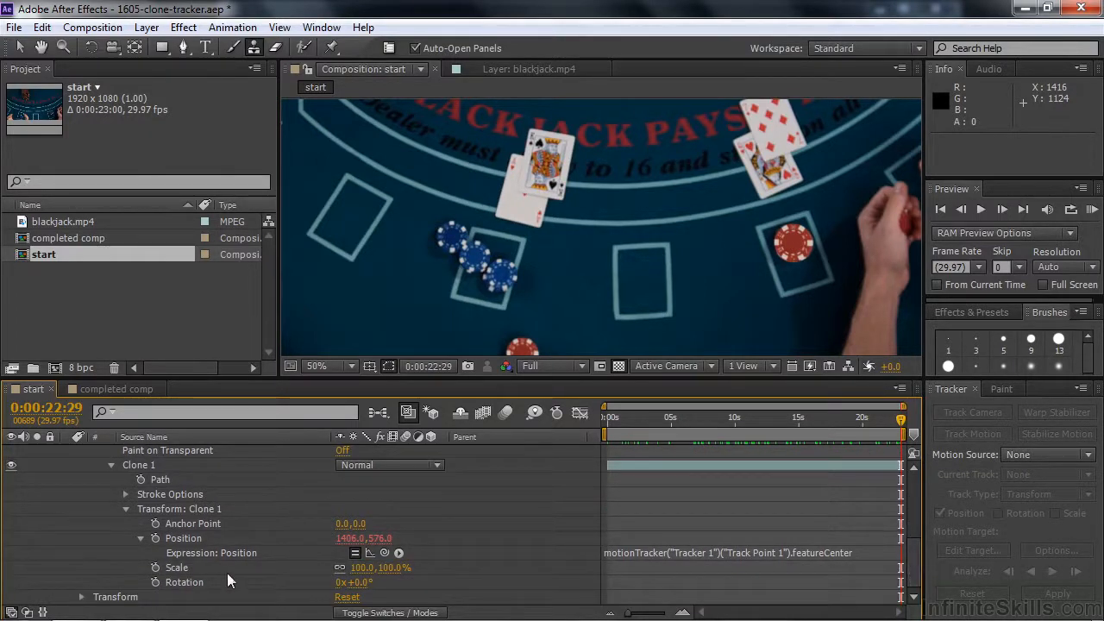
pyautogui.click(155, 567)
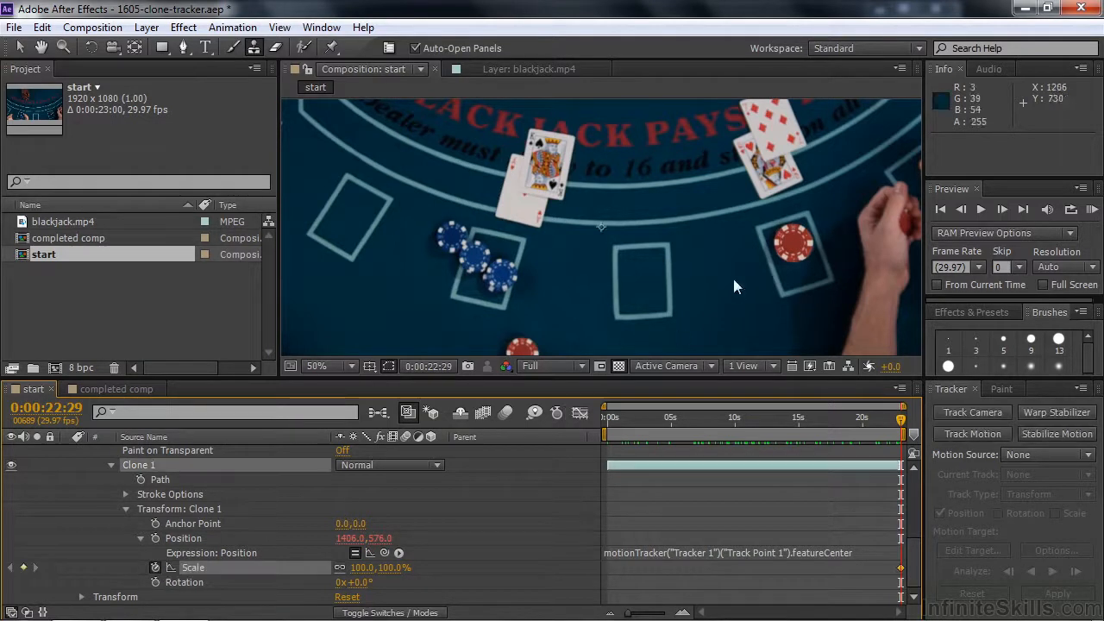
# At the first frame, set the Clone 1 stroke's Scale to 127% and its Anchor Point to 3.0, 2.0
pyautogui.click(891, 421)
pyautogui.moveTo(868, 421); pyautogui.dragTo(606, 451)
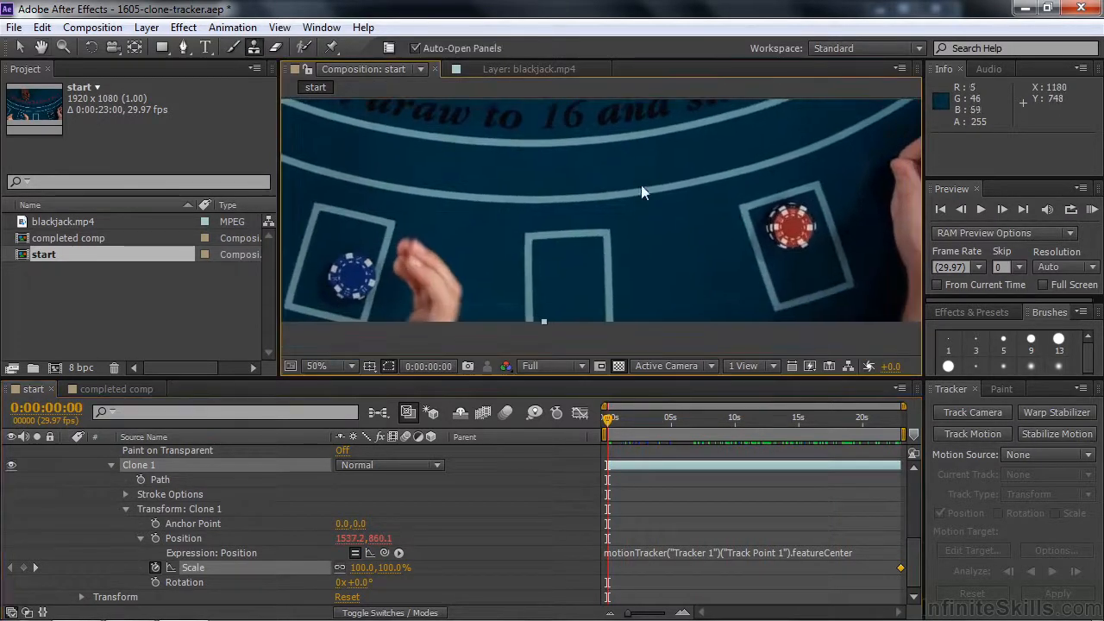
pyautogui.moveTo(355, 567); pyautogui.dragTo(379, 568)
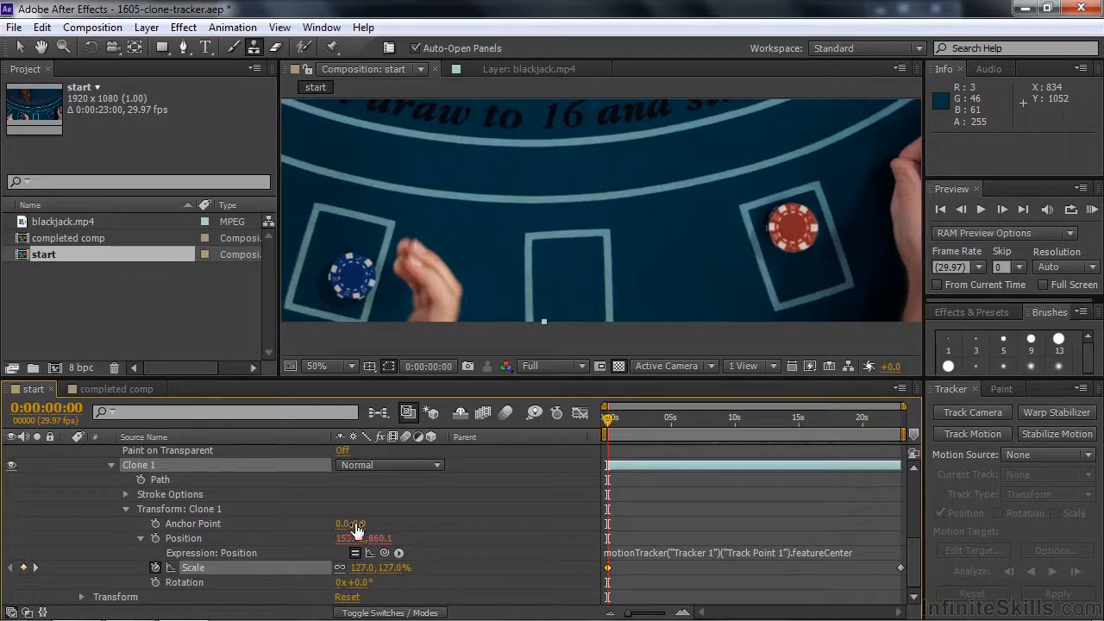
pyautogui.moveTo(340, 527); pyautogui.dragTo(359, 525)
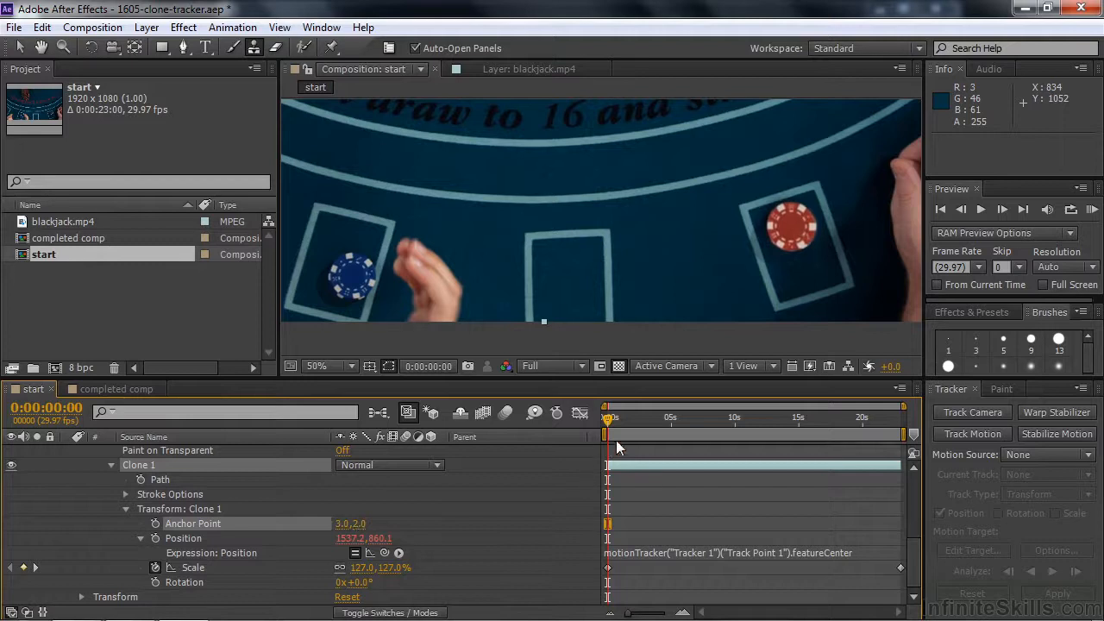
# Scrub and play the composition to check how well the cloned red chip follows the tracked chip, ending on the first frame
pyautogui.moveTo(612, 420); pyautogui.dragTo(782, 444)
pyautogui.press('h')
pyautogui.moveTo(720, 241); pyautogui.dragTo(674, 299)
pyautogui.moveTo(649, 217); pyautogui.dragTo(624, 307)
pyautogui.moveTo(779, 428); pyautogui.dragTo(601, 431)
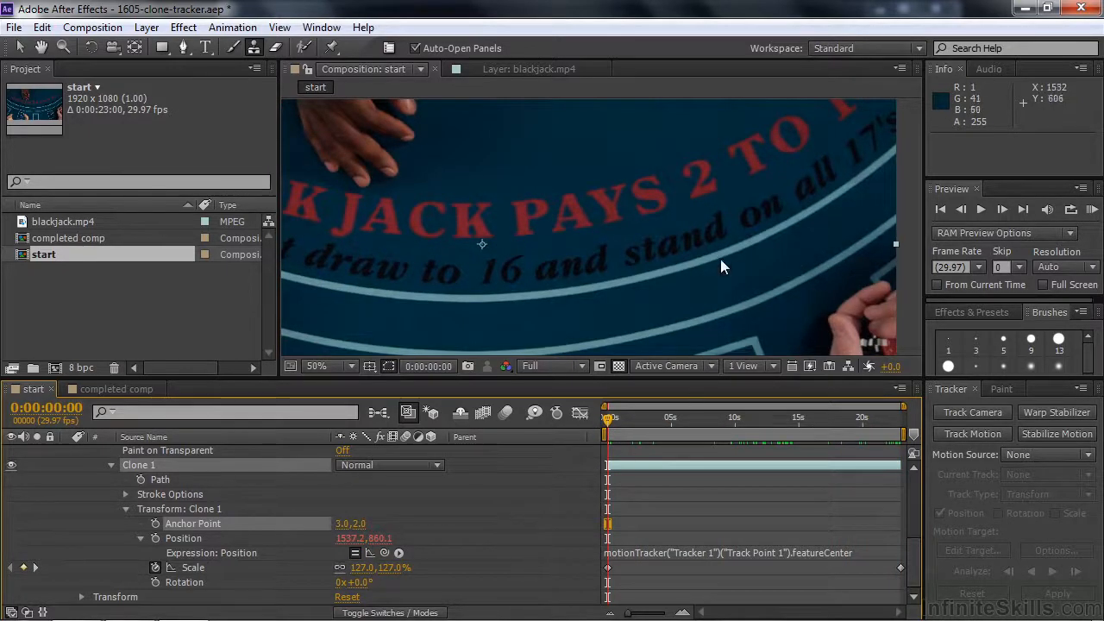
pyautogui.hotkey('shift', '/')
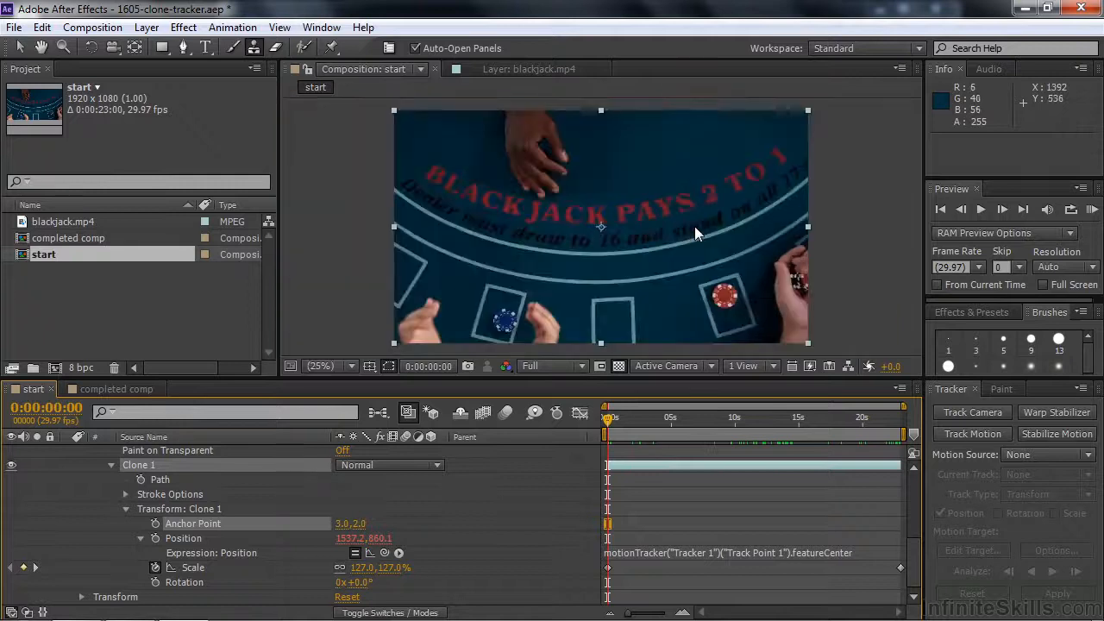
pyautogui.press('space')
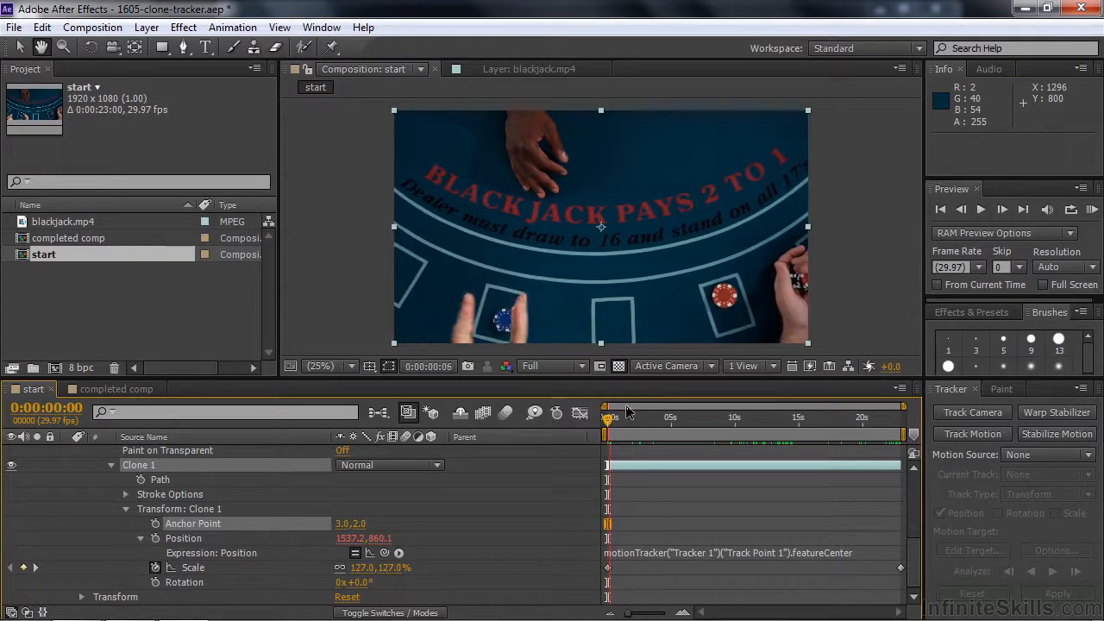
pyautogui.click(645, 420)
pyautogui.moveTo(650, 419); pyautogui.dragTo(602, 414)
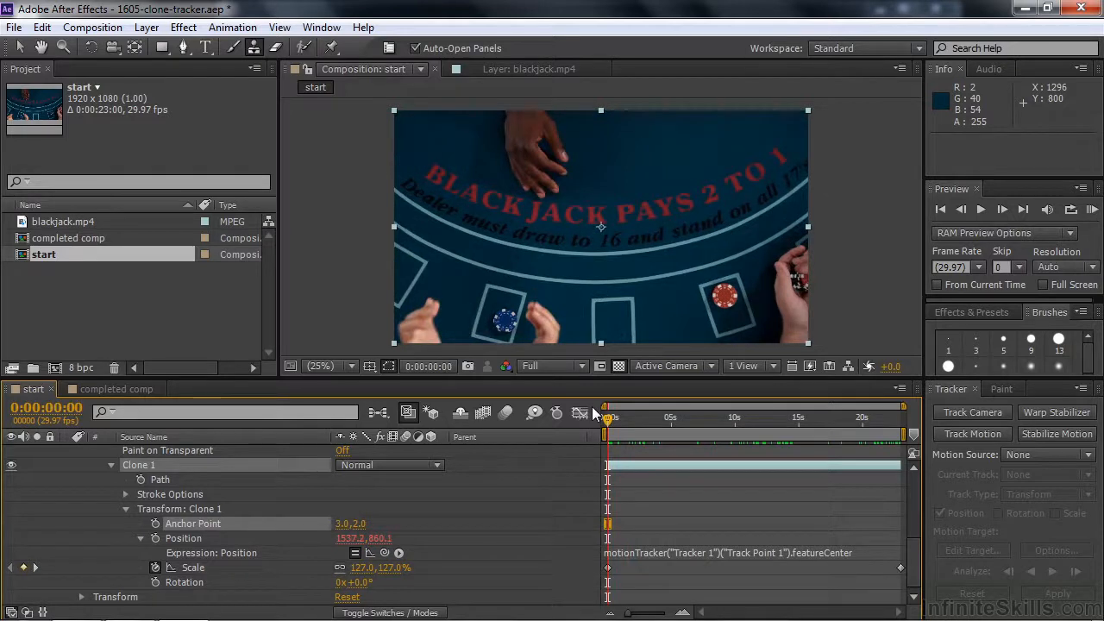